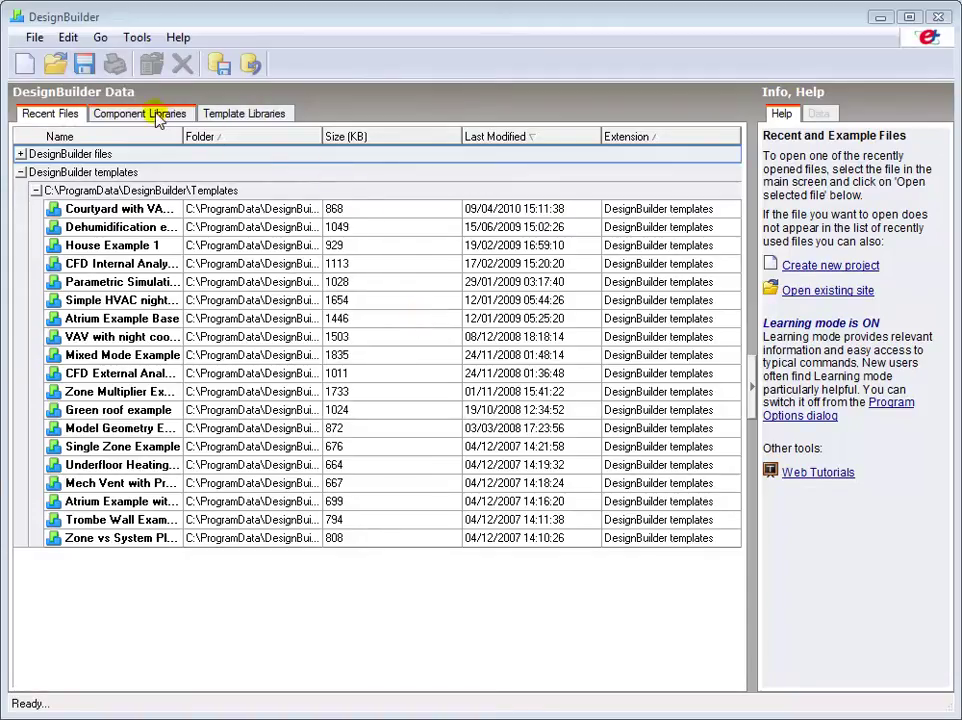
In Component Libraries, expand Constructions and Materials to list the Brick and blockwork materials
left_click(150, 113)
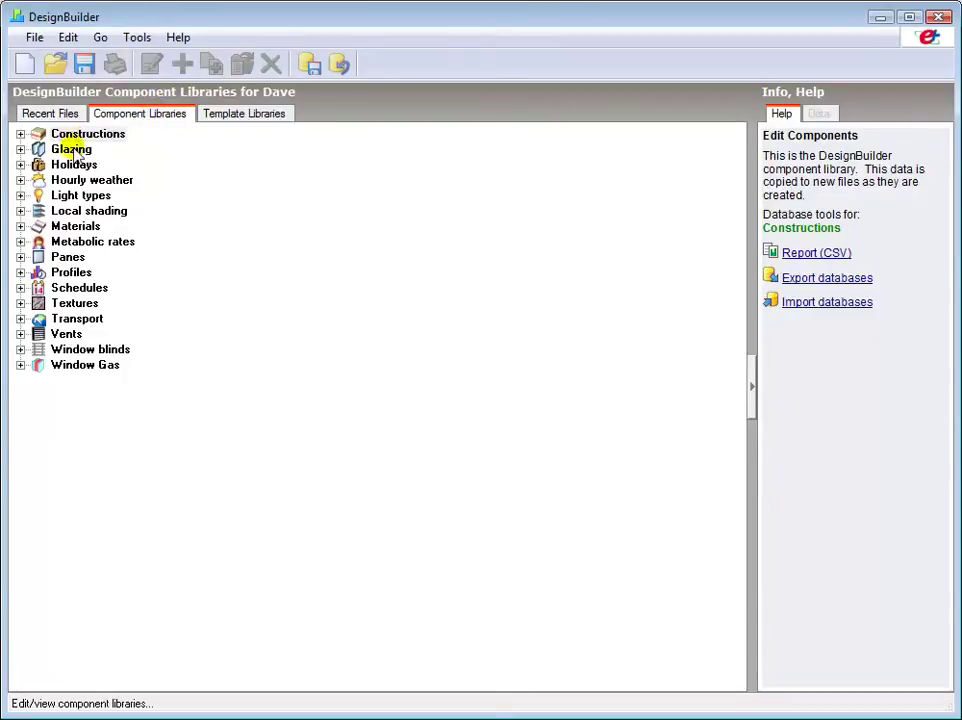
left_click(20, 134)
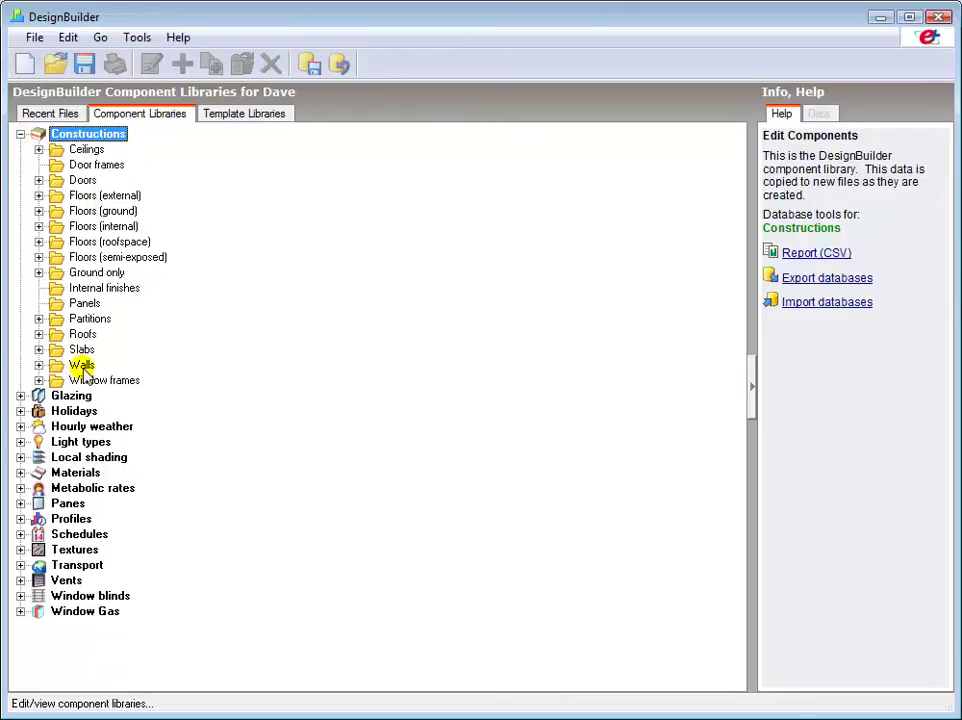
left_click(18, 473)
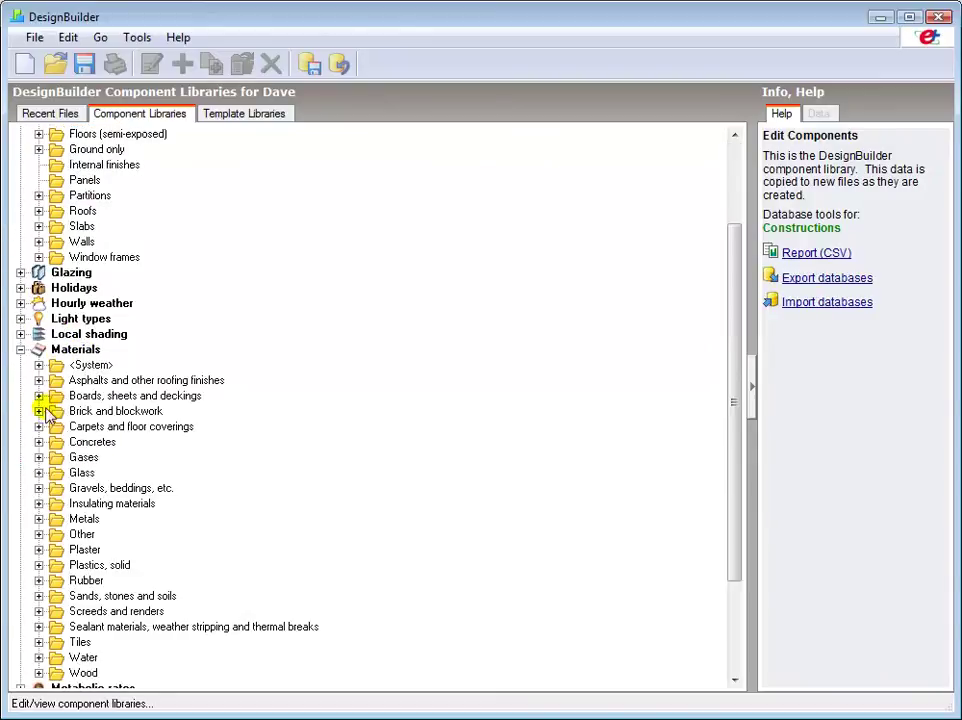
left_click(38, 411)
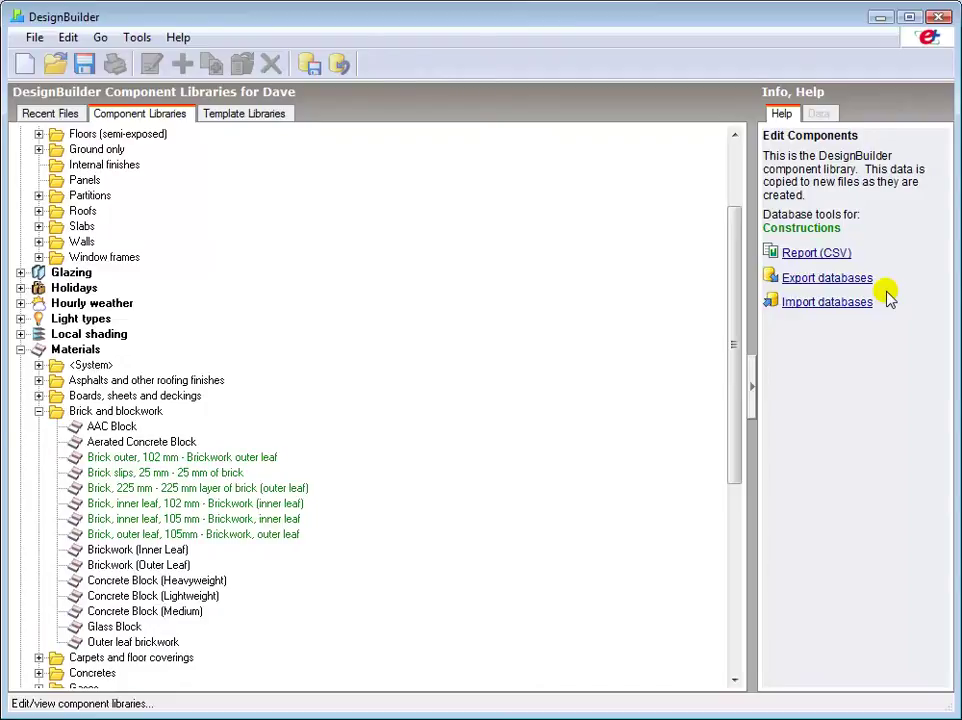
In Template Libraries, view the Early Design construction template Energy code - Mediumweight
left_click(245, 117)
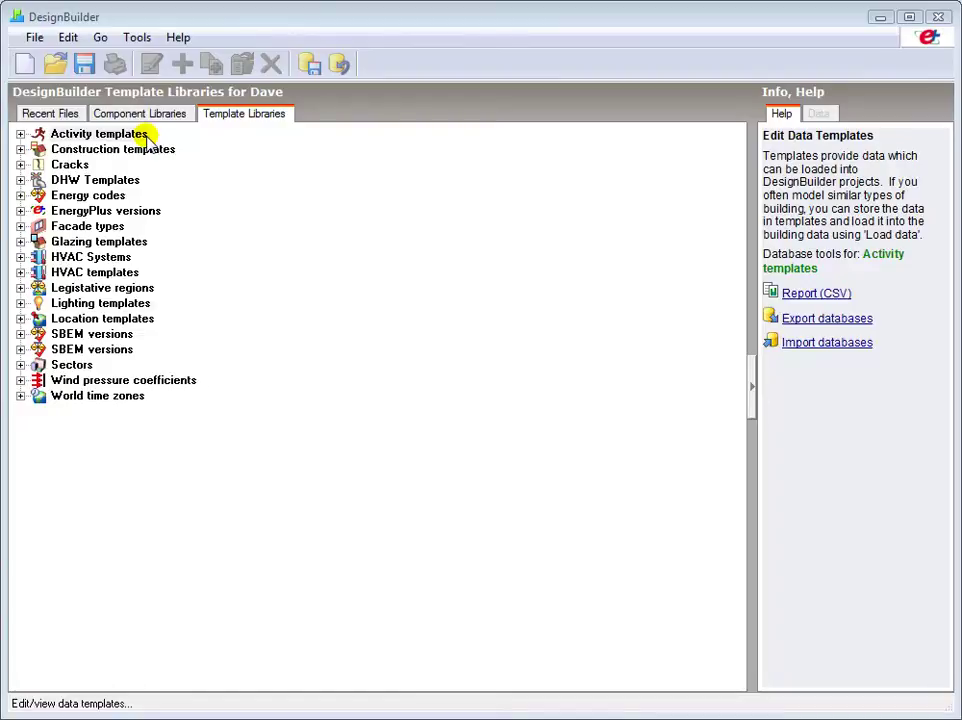
left_click(20, 149)
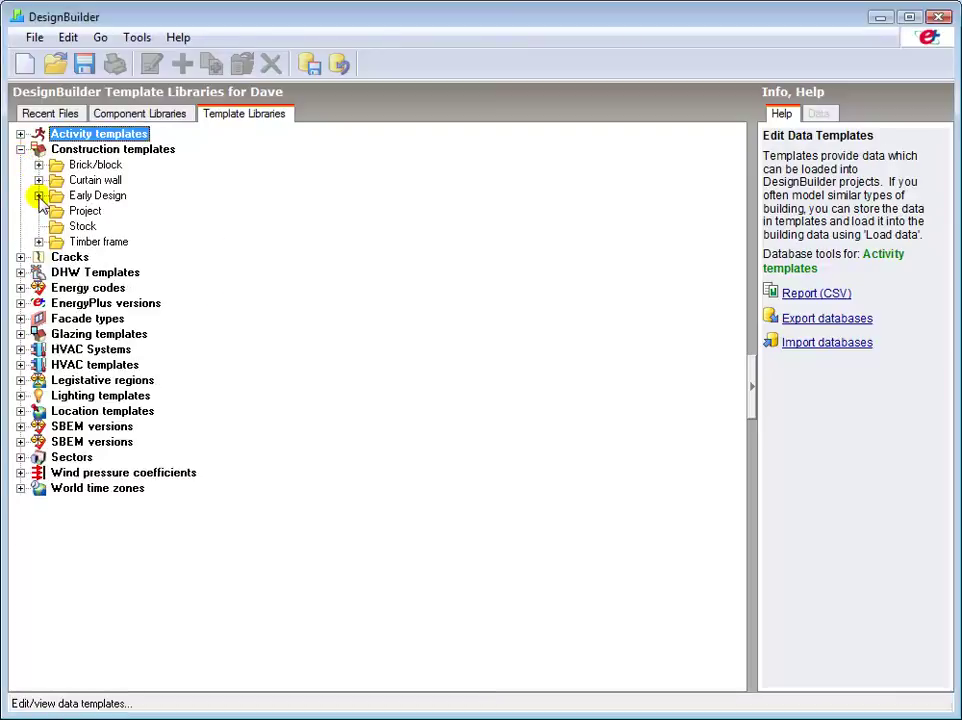
left_click(38, 196)
left_click(135, 287)
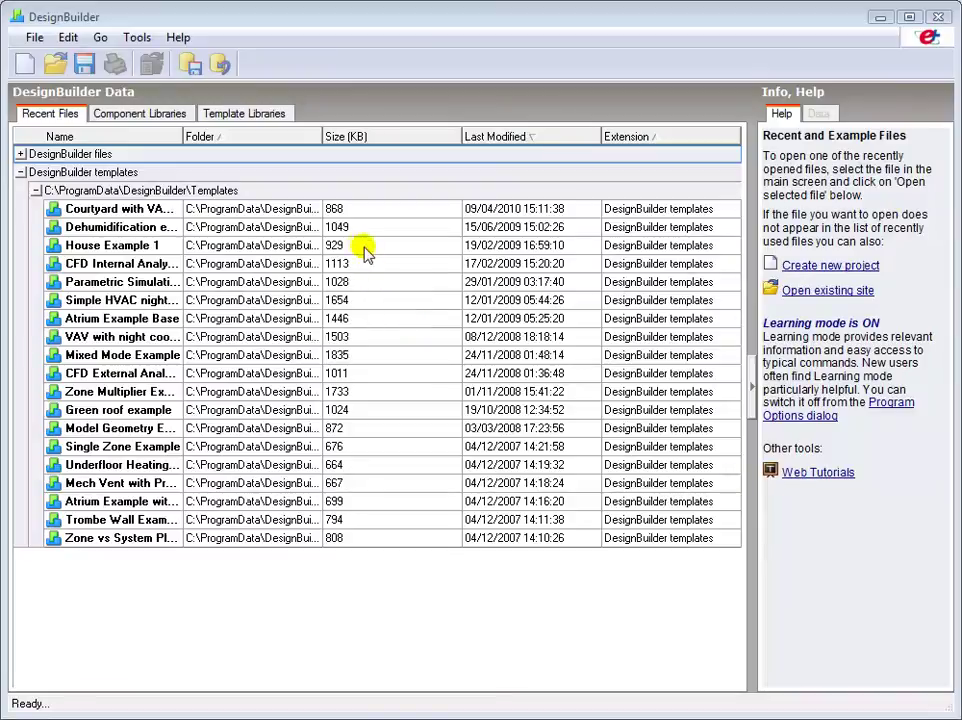
Start a new project from the Help panel's Create new project link
left_click(32, 38)
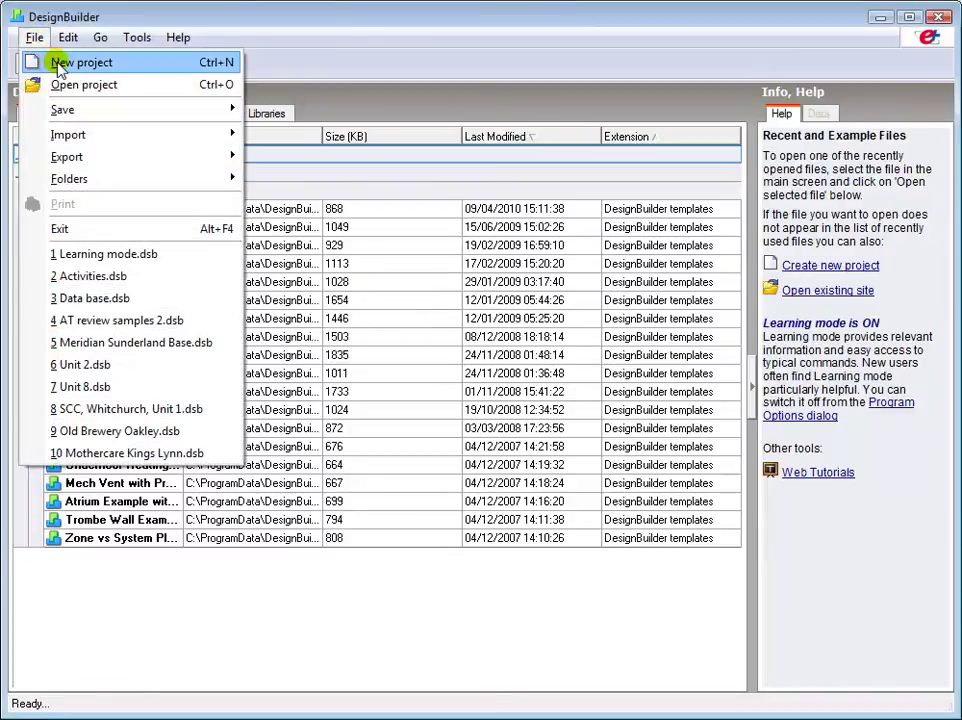
left_click(33, 38)
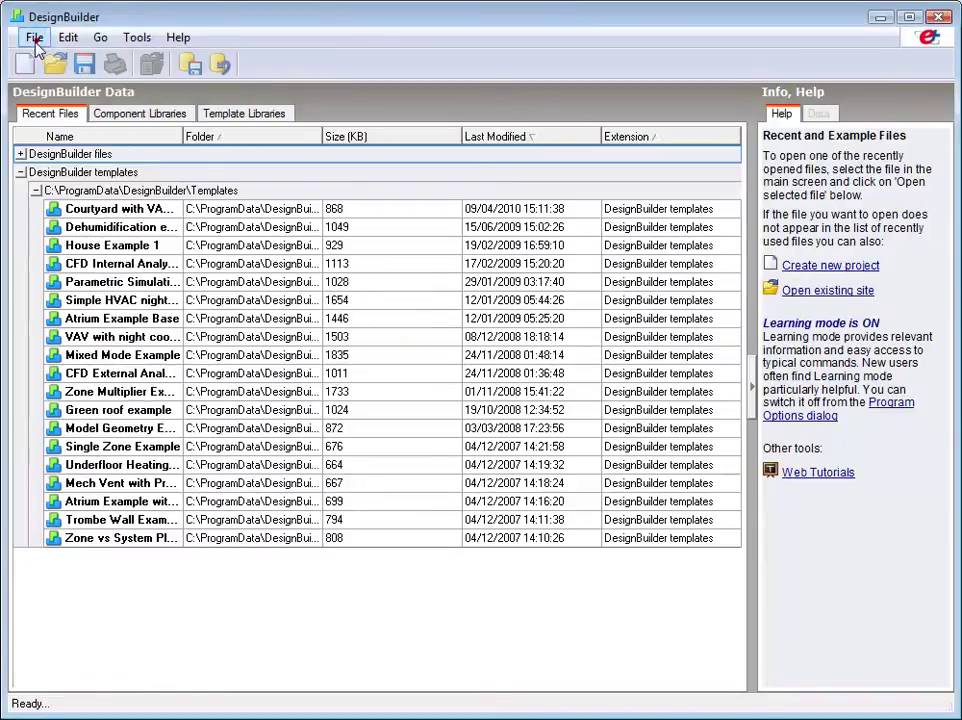
left_click(807, 267)
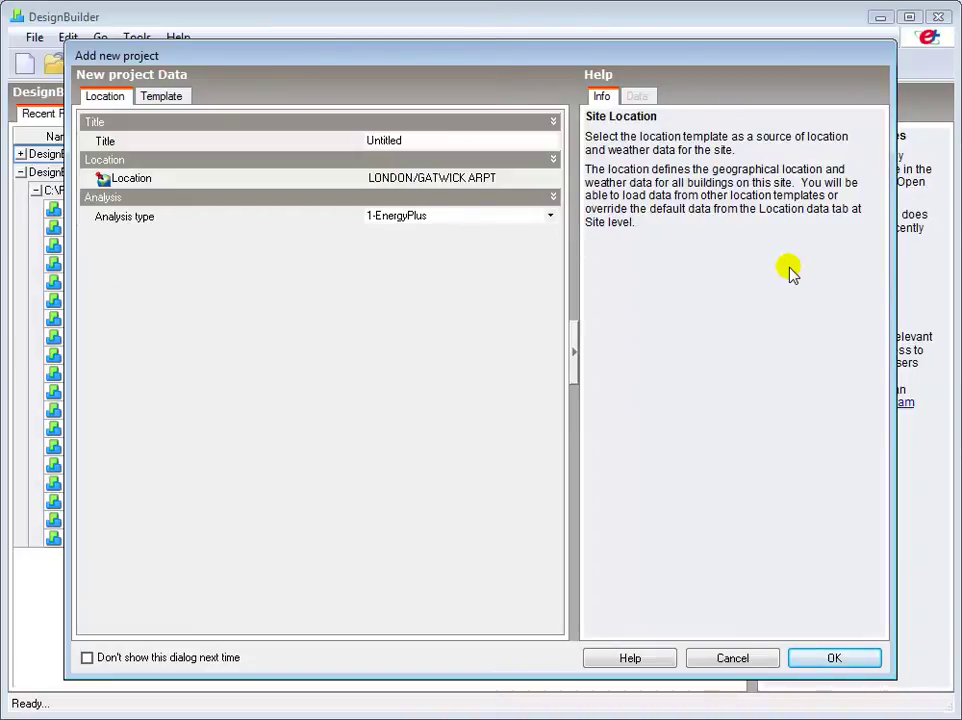
Replace the Untitled project title with 'New project' and bring up the location templates list
left_click(421, 139)
left_click_drag(421, 139, 338, 145)
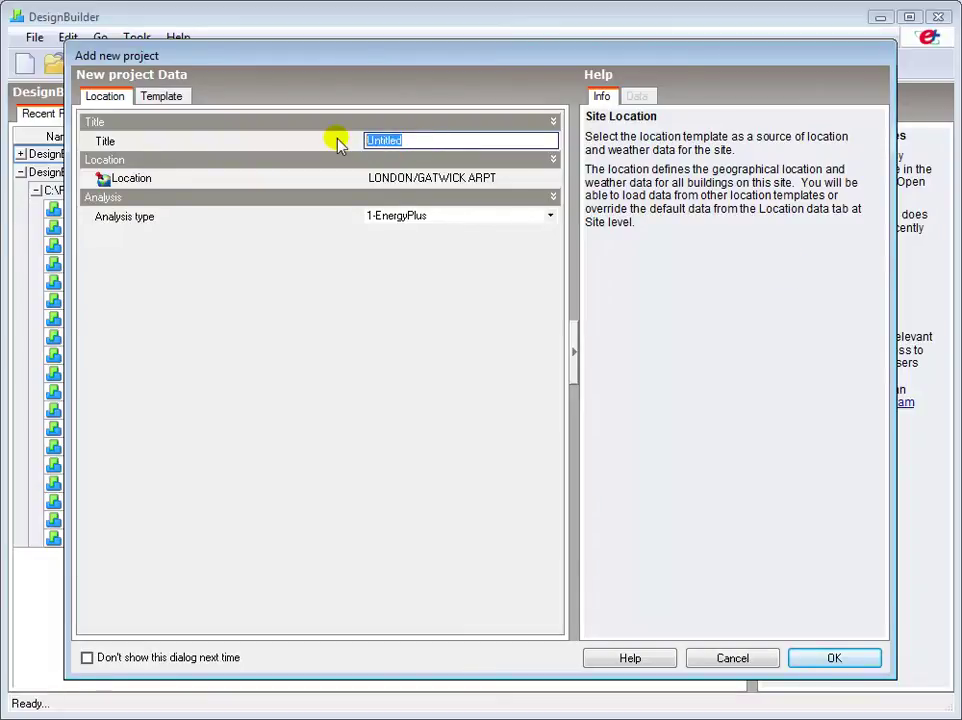
type("New pro")
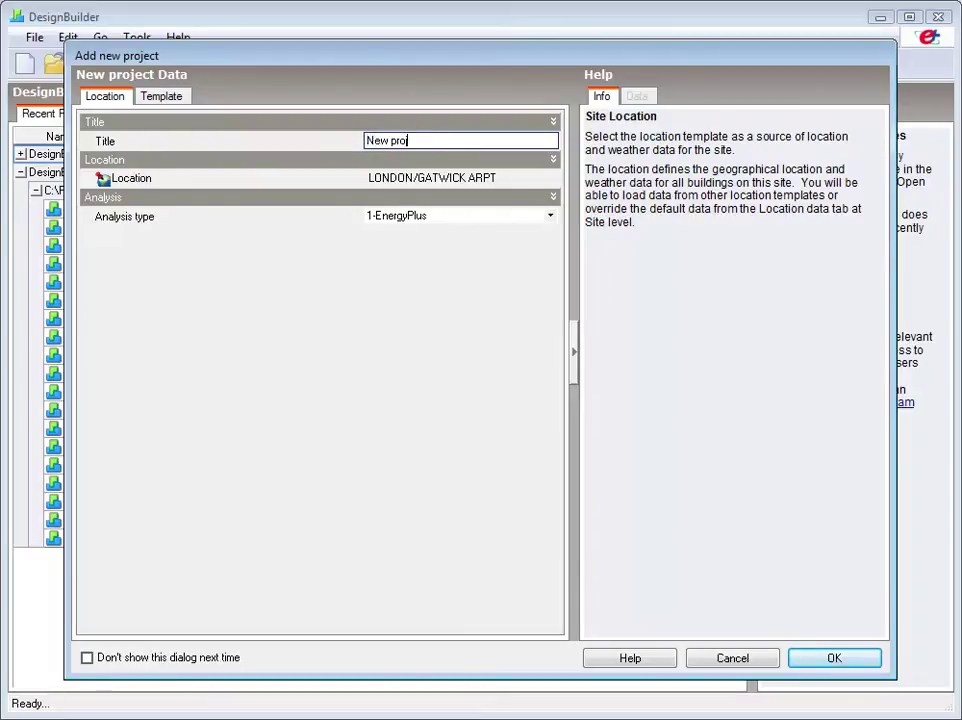
type("ject")
left_click(449, 179)
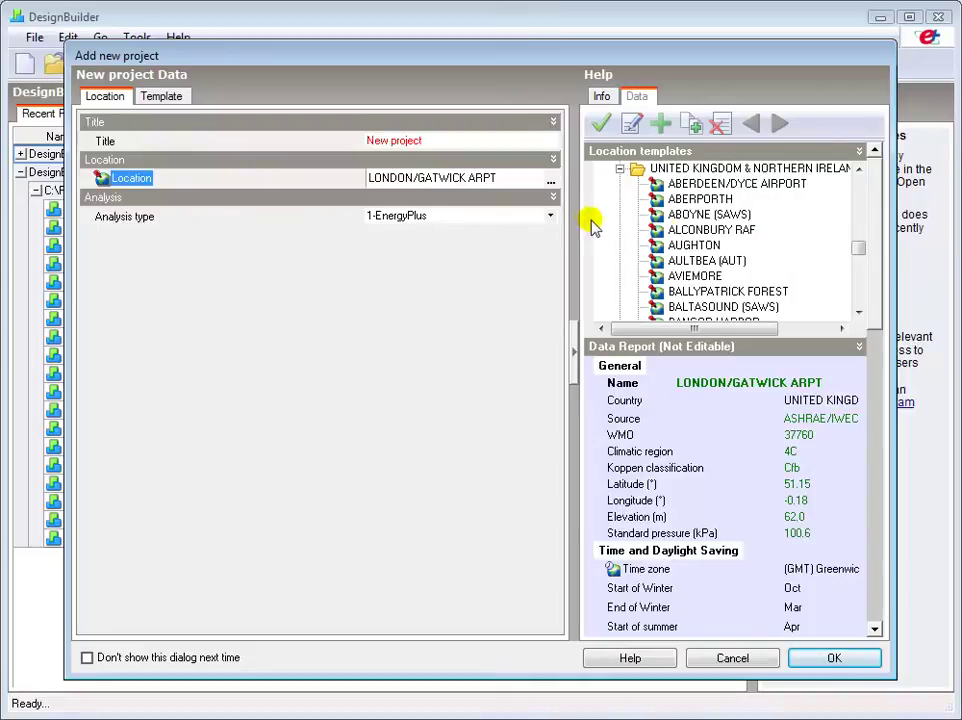
left_click(552, 182)
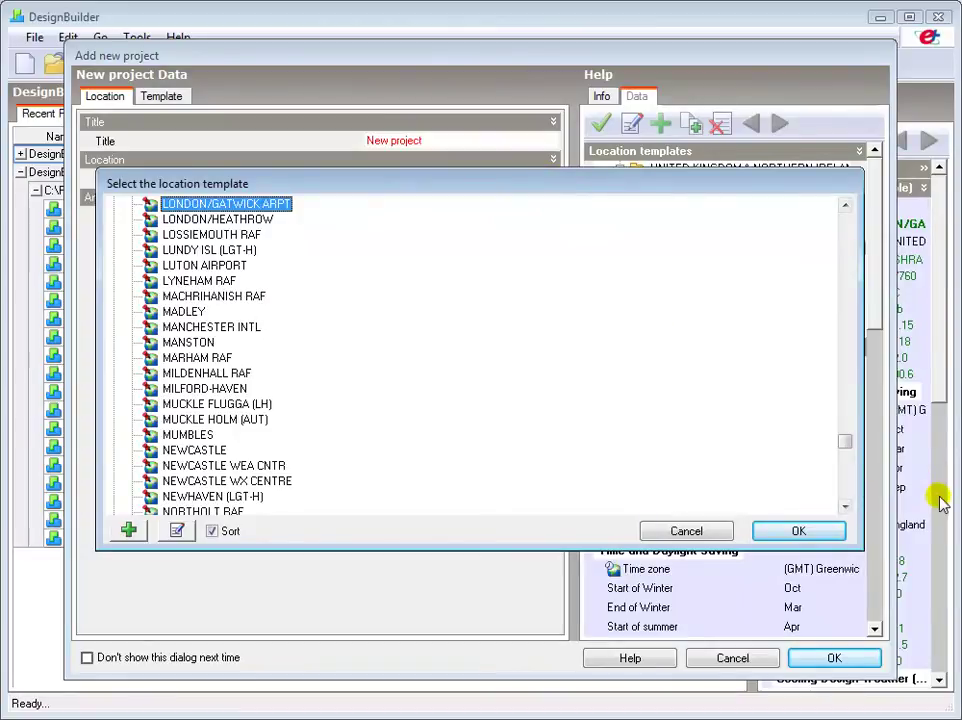
Browse the location list to NIGER's stations, then cancel, keeping LONDON/GATWICK ARPT
left_click_drag(846, 446, 844, 335)
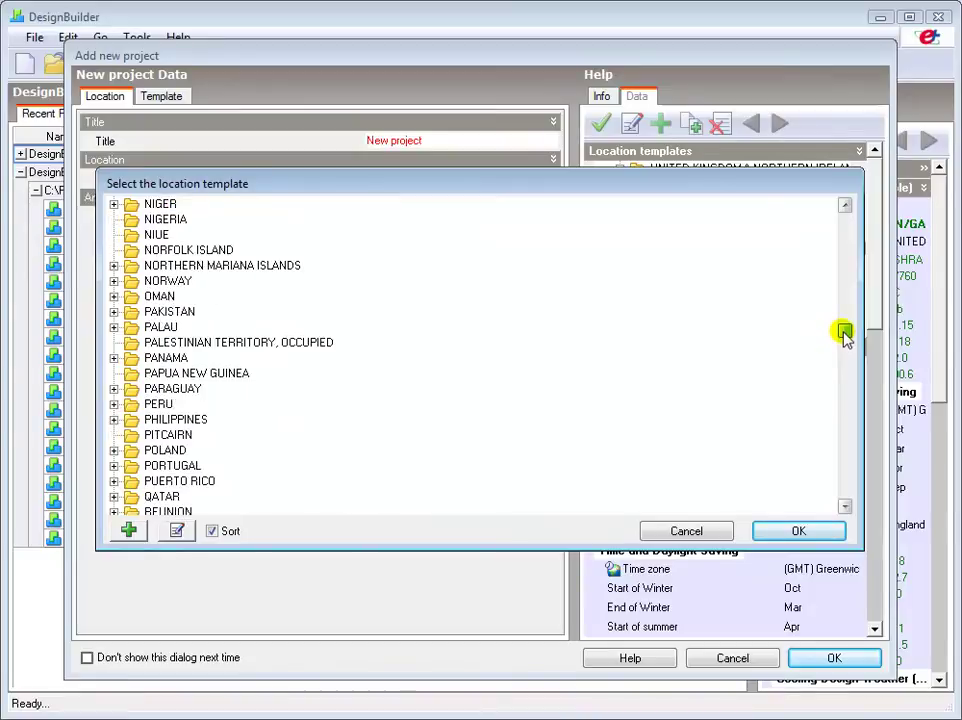
left_click(113, 204)
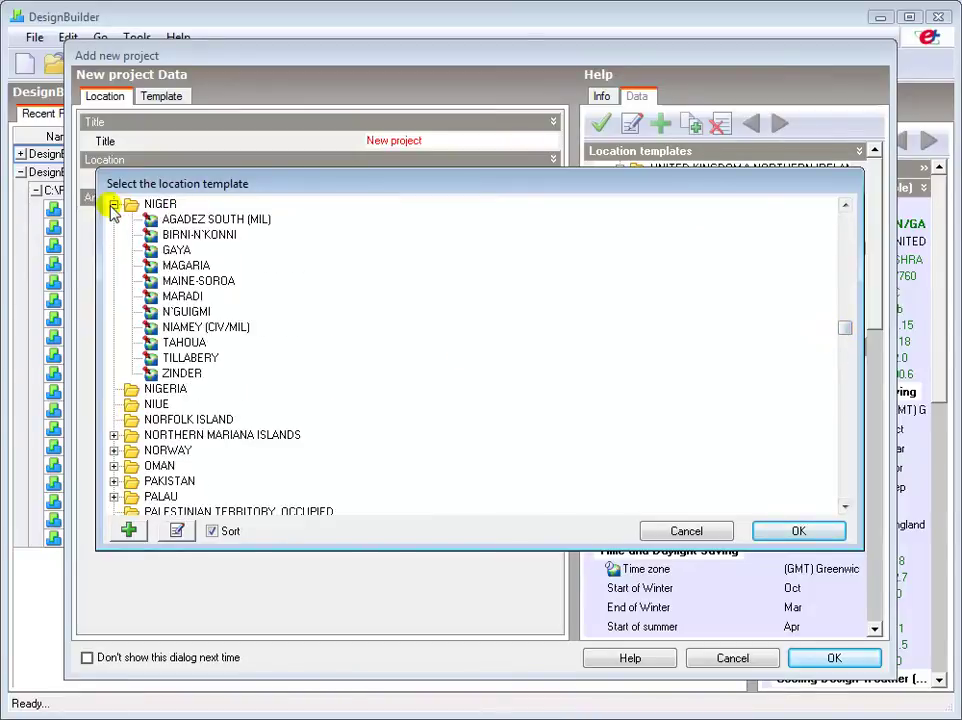
left_click(679, 532)
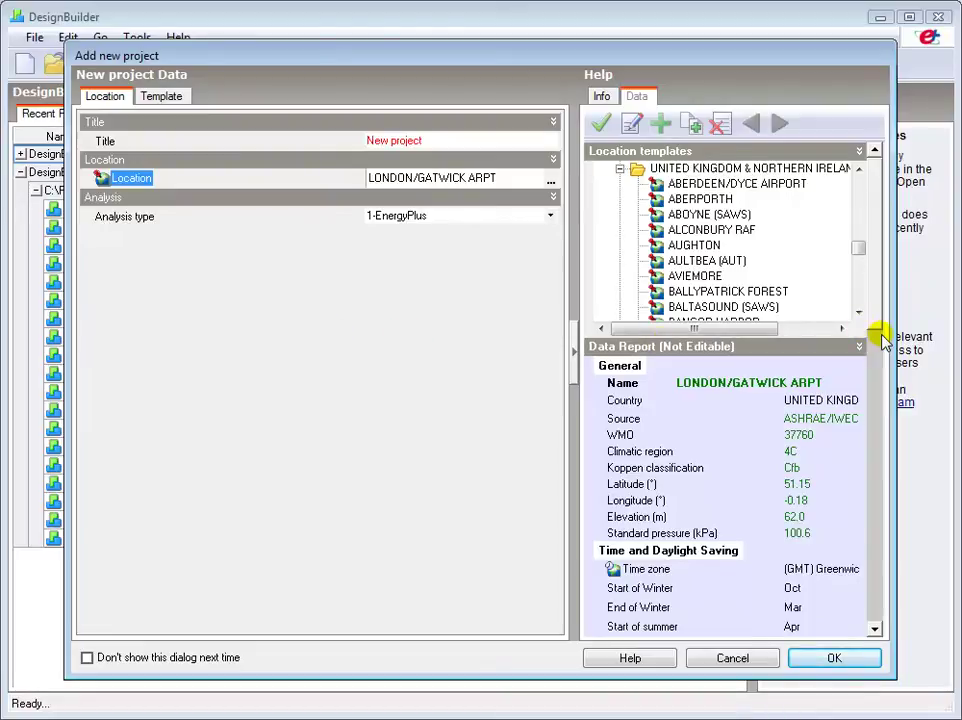
Apply BIRMINGHAM AIRPORT as the project location and check the EnergyPlus/SBEM analysis type options
left_click(858, 312)
left_click_drag(858, 312, 858, 312)
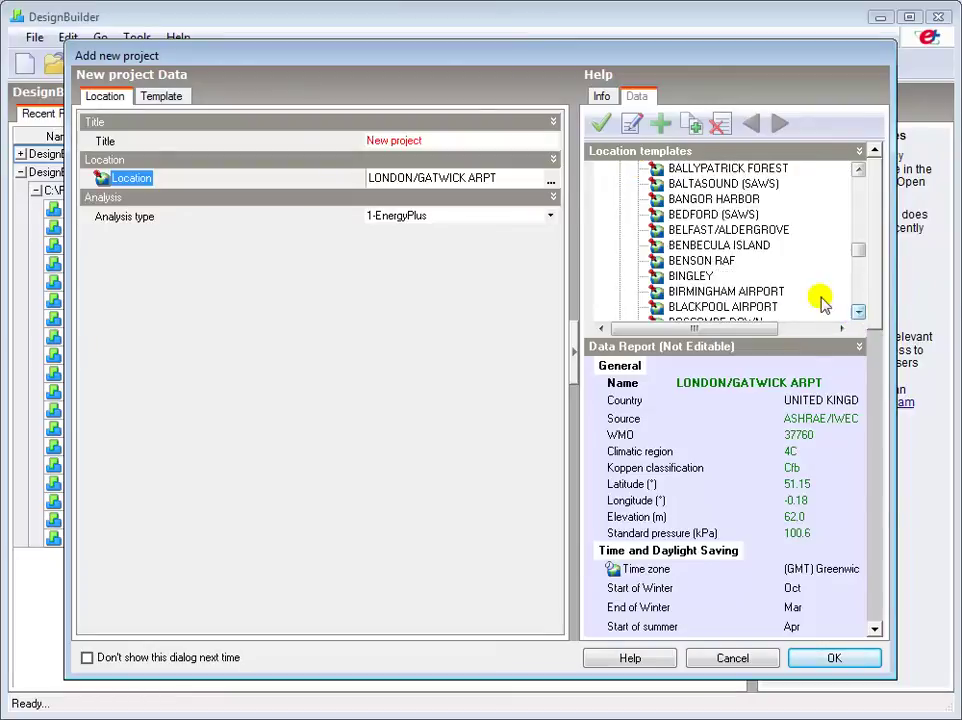
left_click(755, 291)
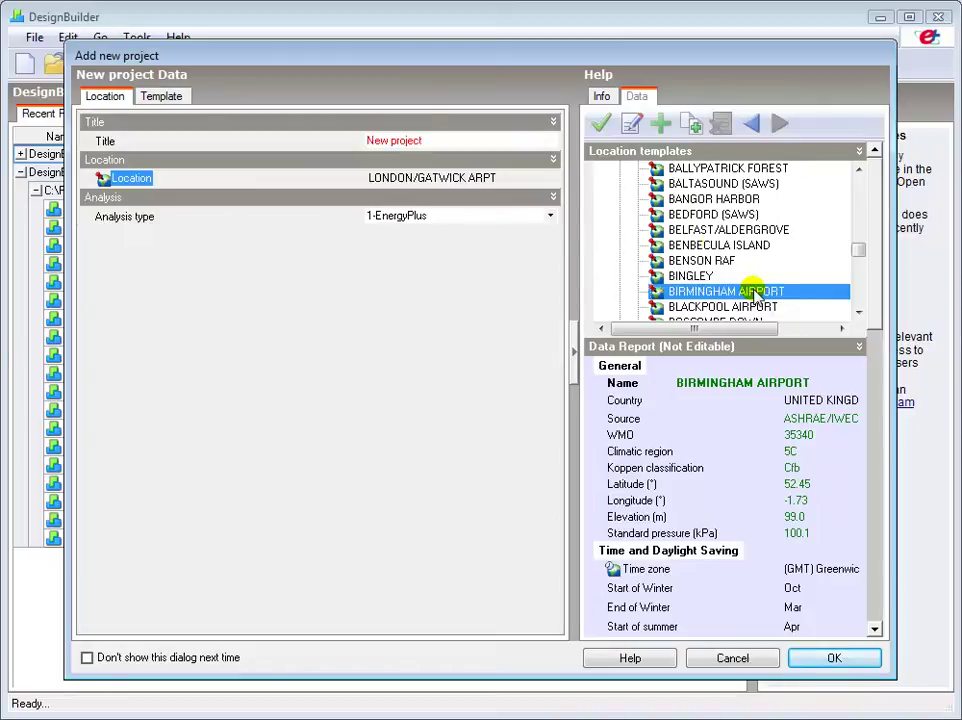
left_click(600, 124)
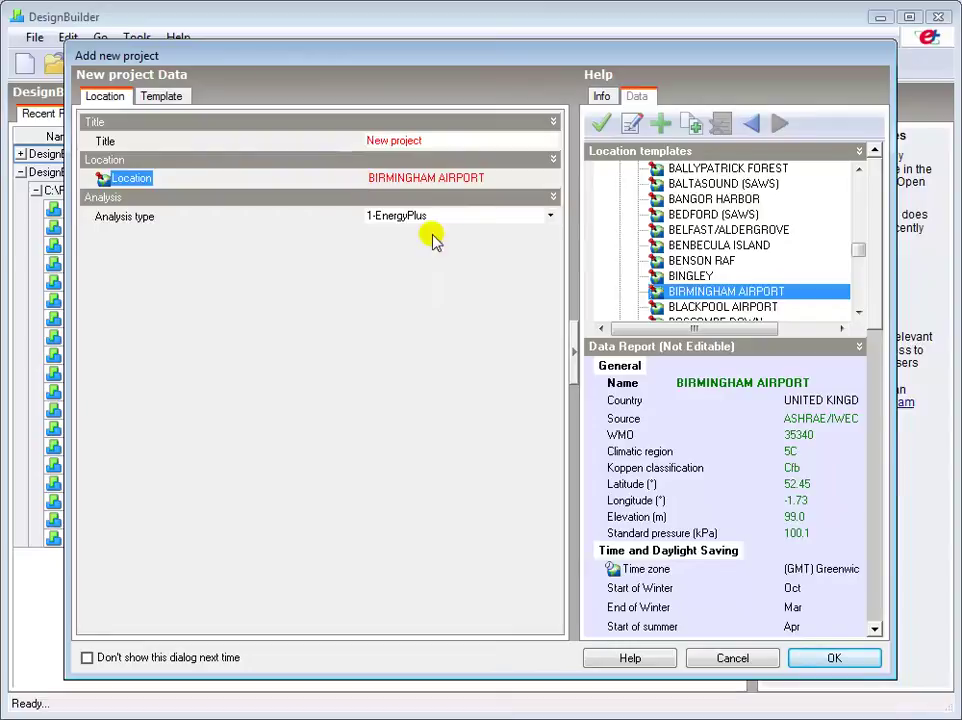
left_click(550, 218)
left_click(550, 218)
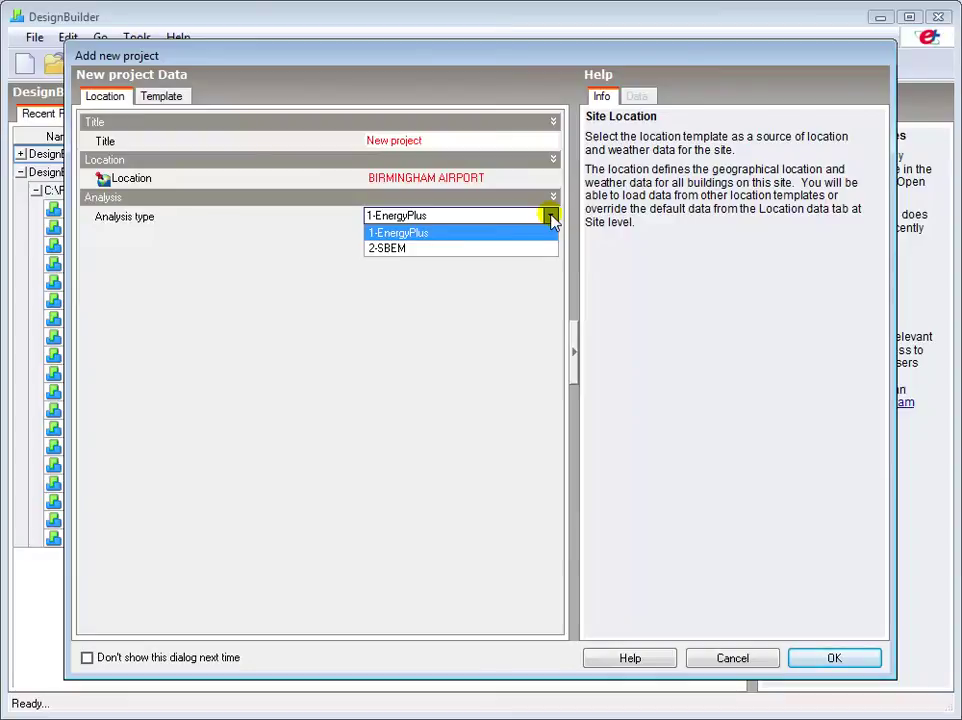
Keep 1-EnergyPlus analysis and the default template, and confirm creating the project
left_click(551, 218)
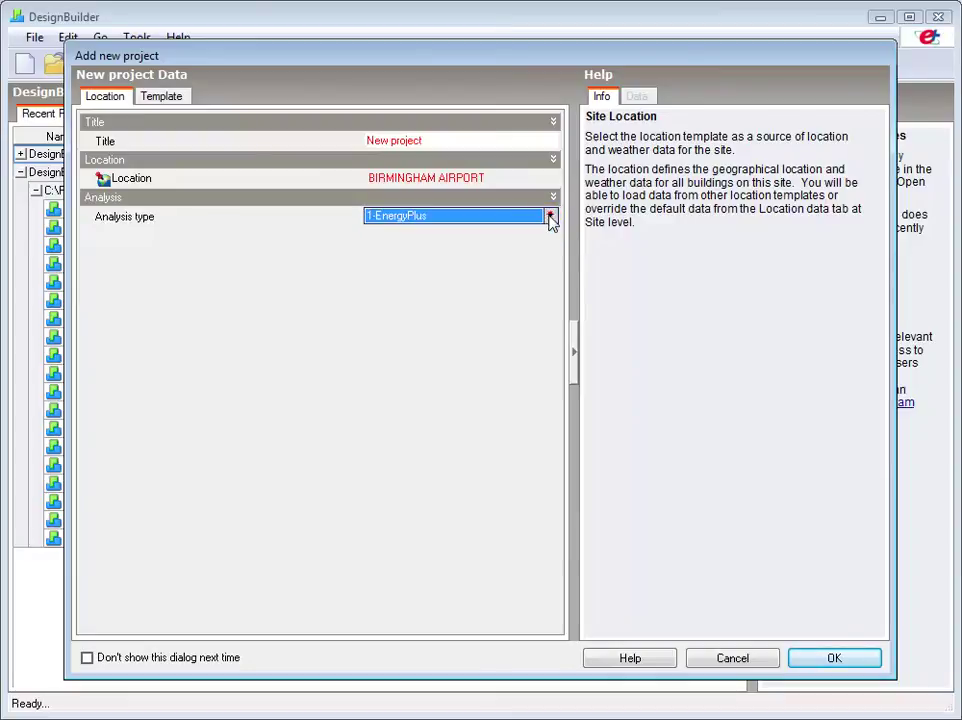
left_click(170, 98)
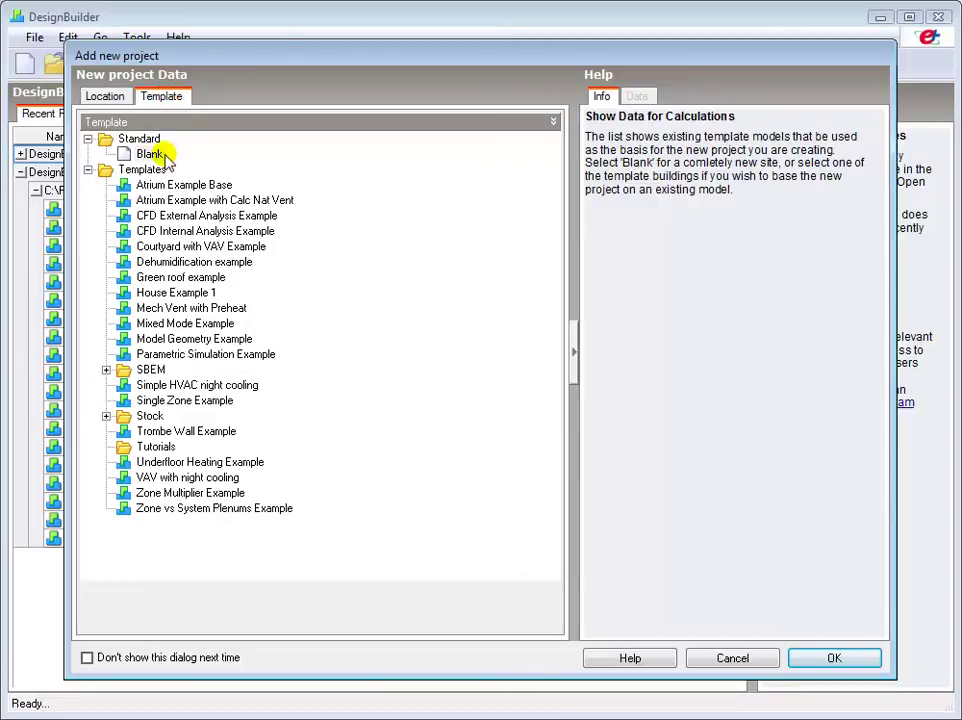
left_click(830, 660)
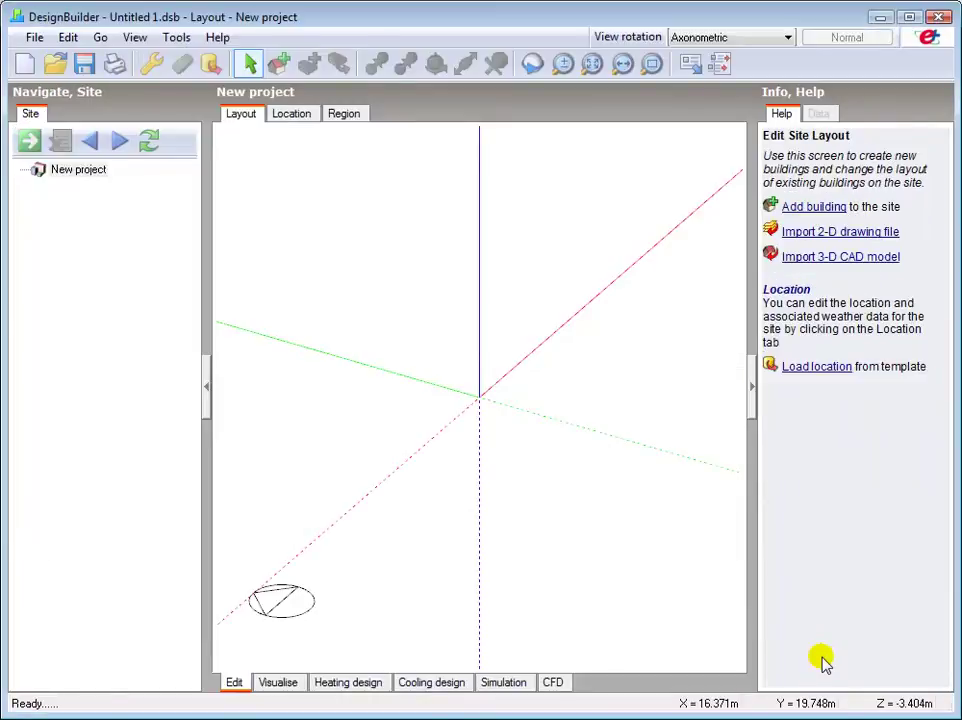
Add a building, expand its Project, Assessor and Owner details, then view the Default data templates
left_click(278, 66)
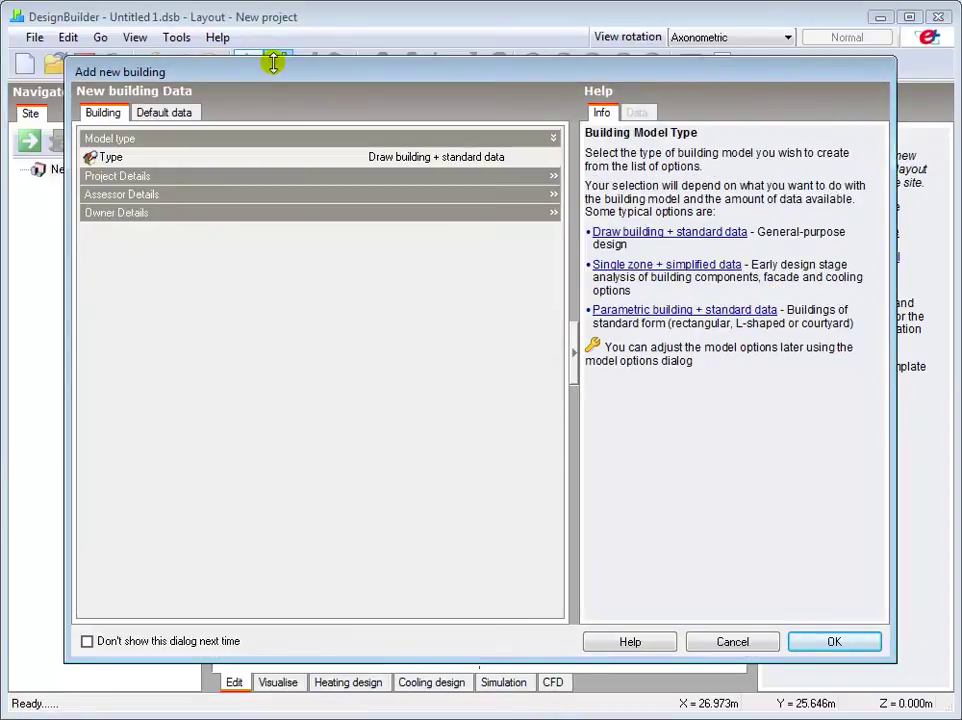
left_click(264, 177)
left_click(228, 350)
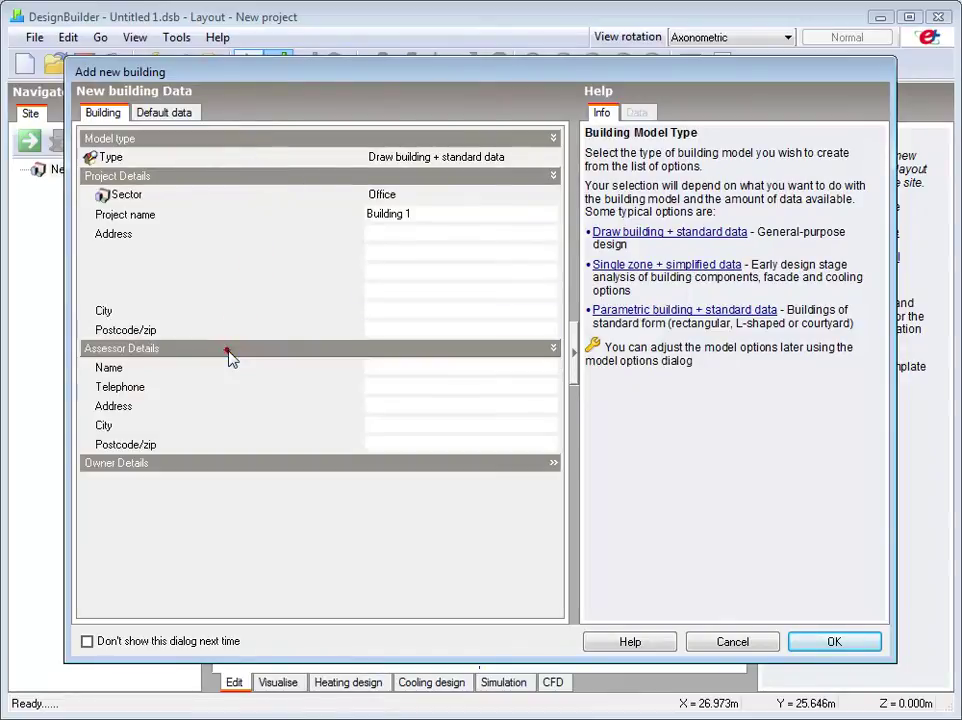
left_click(216, 464)
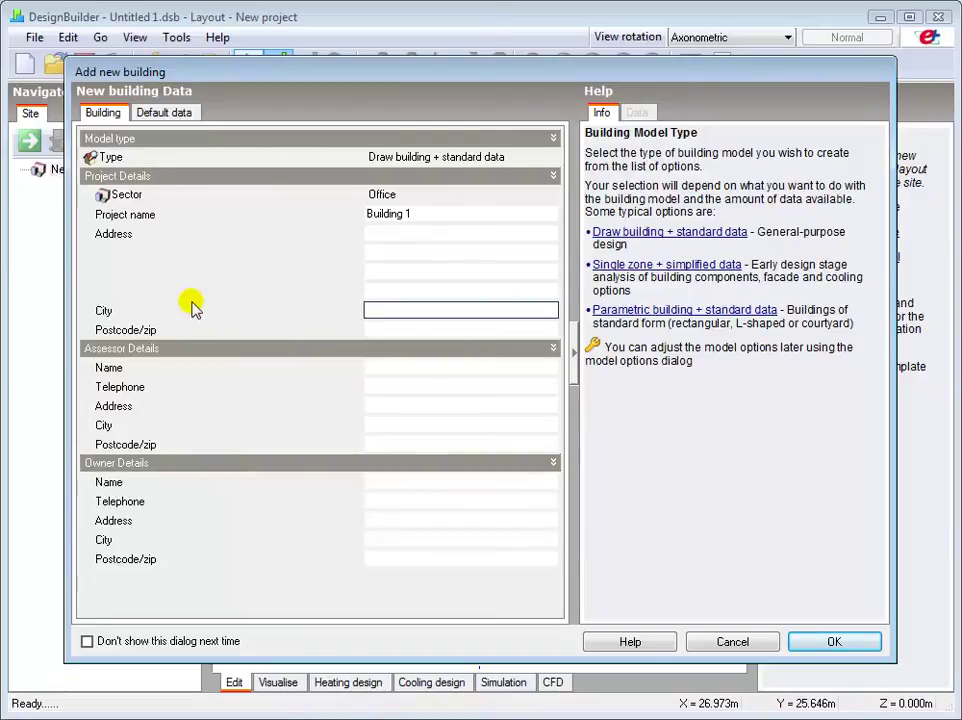
left_click(157, 116)
left_click(157, 116)
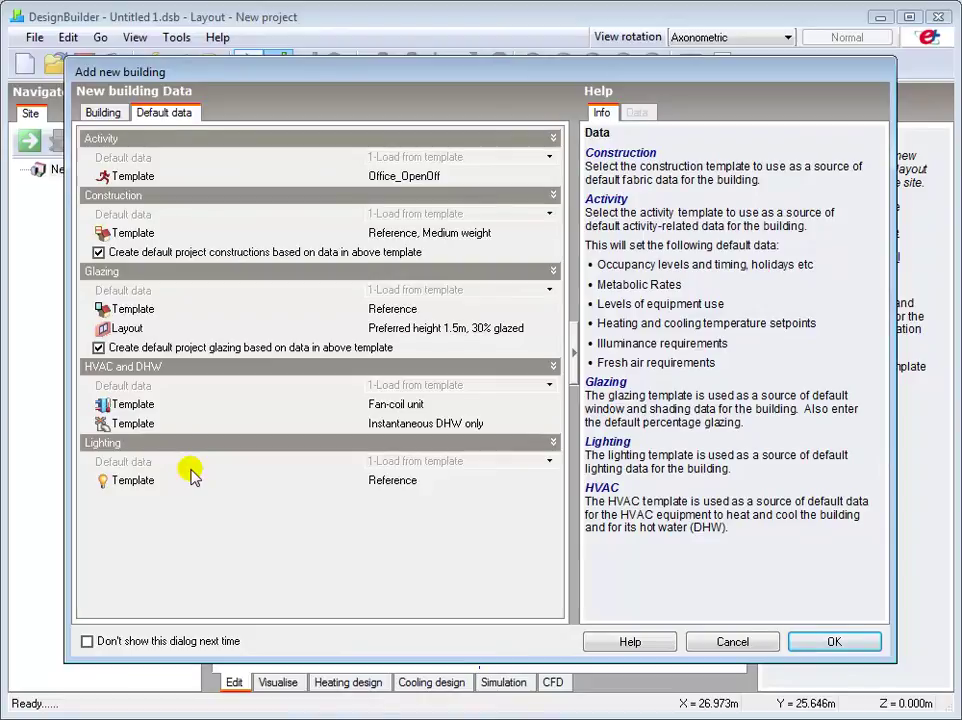
Confirm the Add new building dialog with its default data templates
left_click(835, 642)
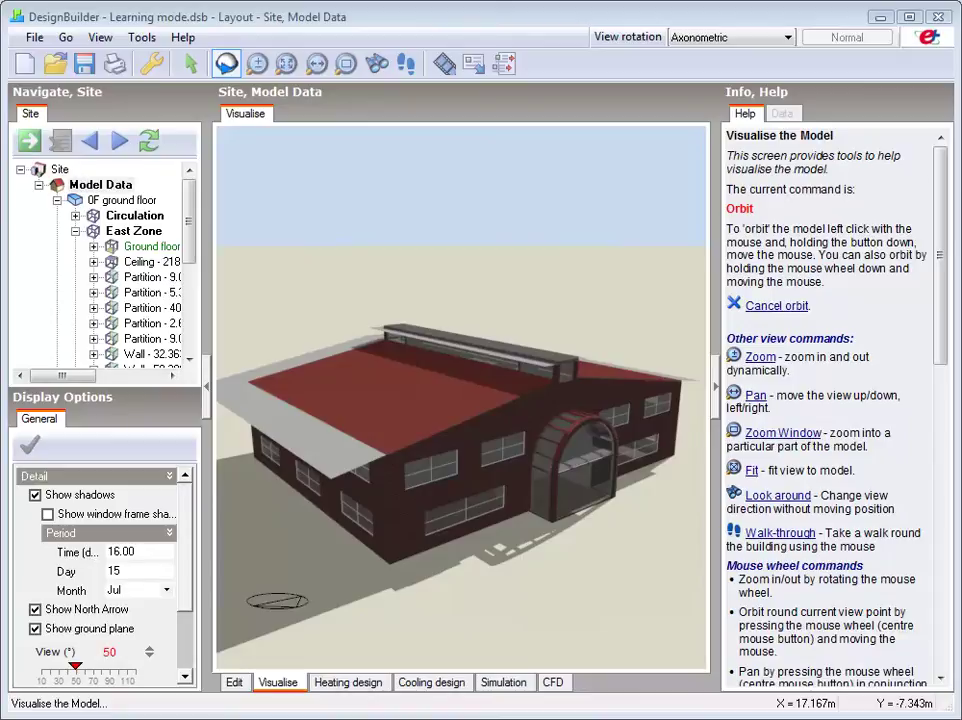
Return to the Edit view of the two-storey Learning mode building
left_click(232, 682)
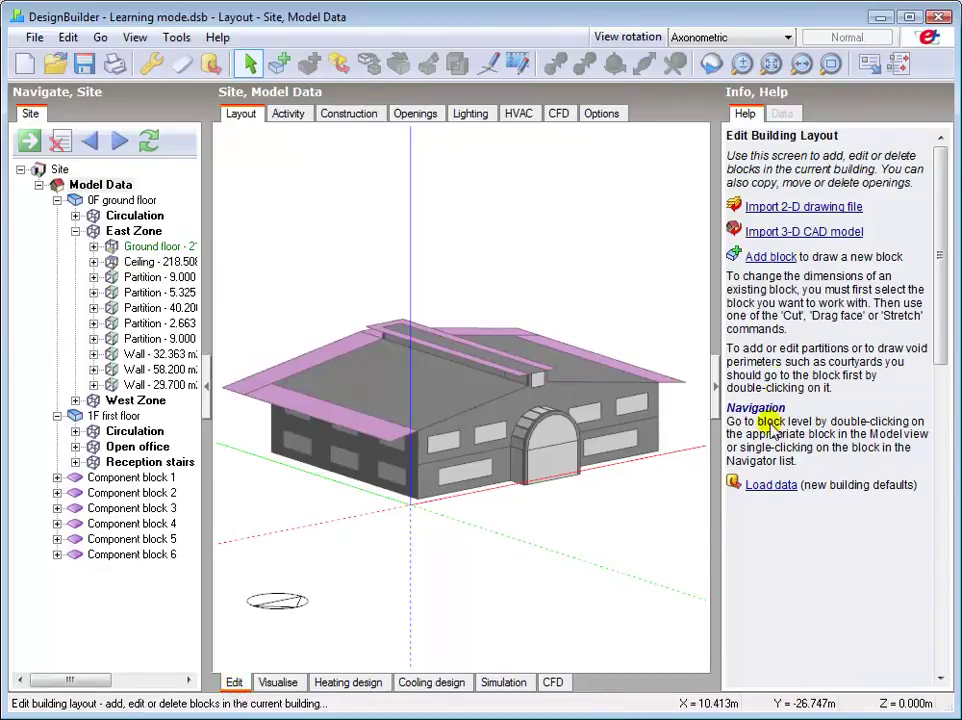
left_click(757, 118)
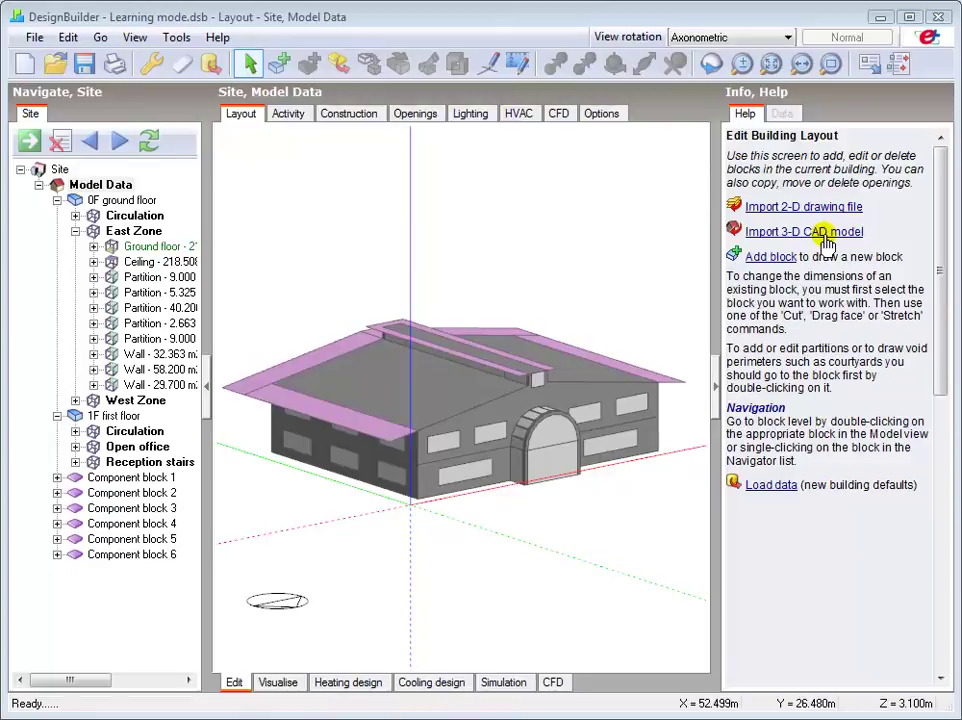
Select the main building block in the 3-D edit view
left_click(548, 415)
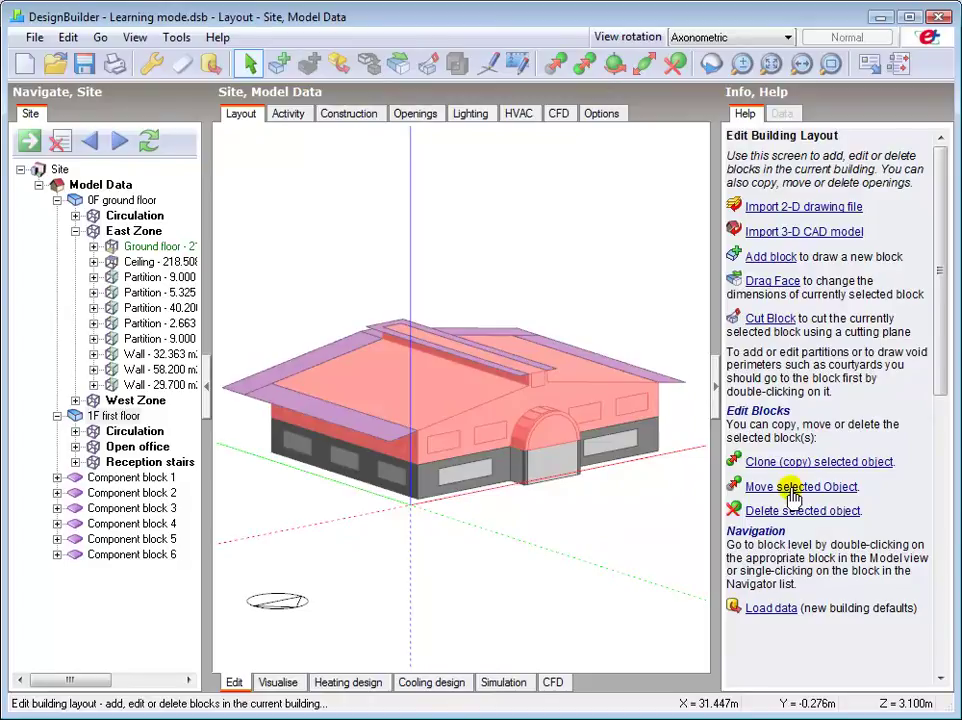
Enter the 0F ground floor block and bring up the Tools menu
left_click(123, 202)
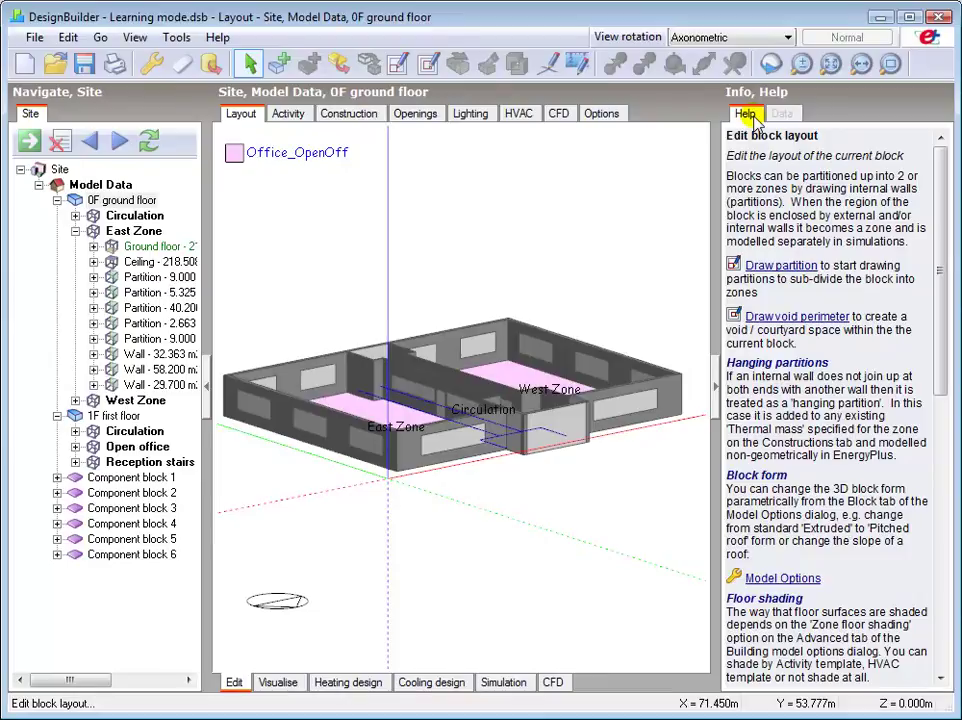
left_click(176, 37)
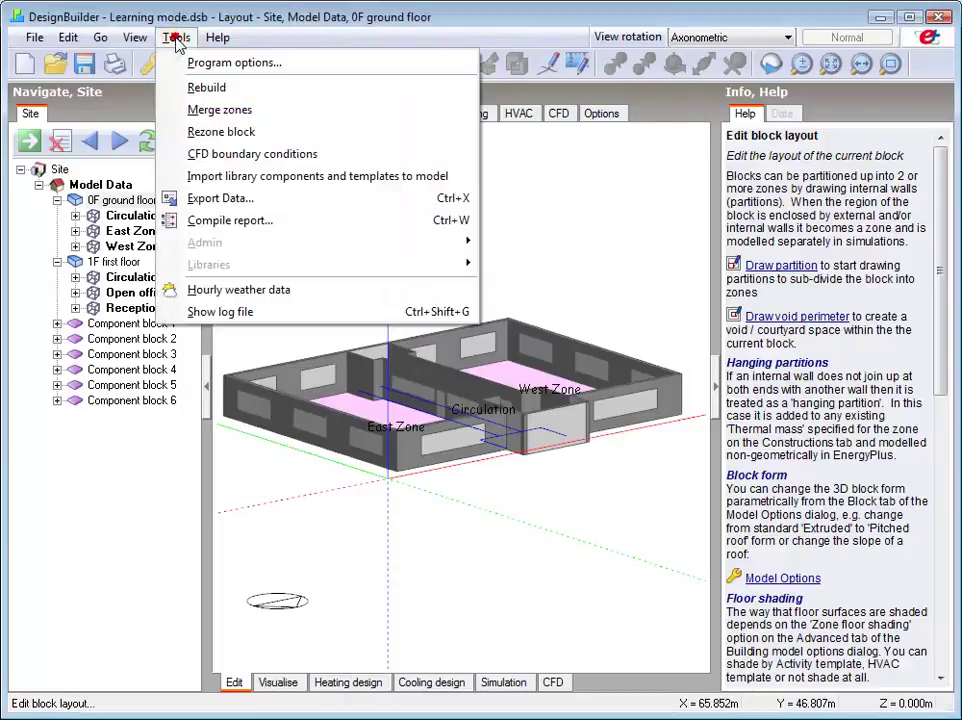
Untick Learning in Program options and acknowledge the restart notice
left_click(205, 63)
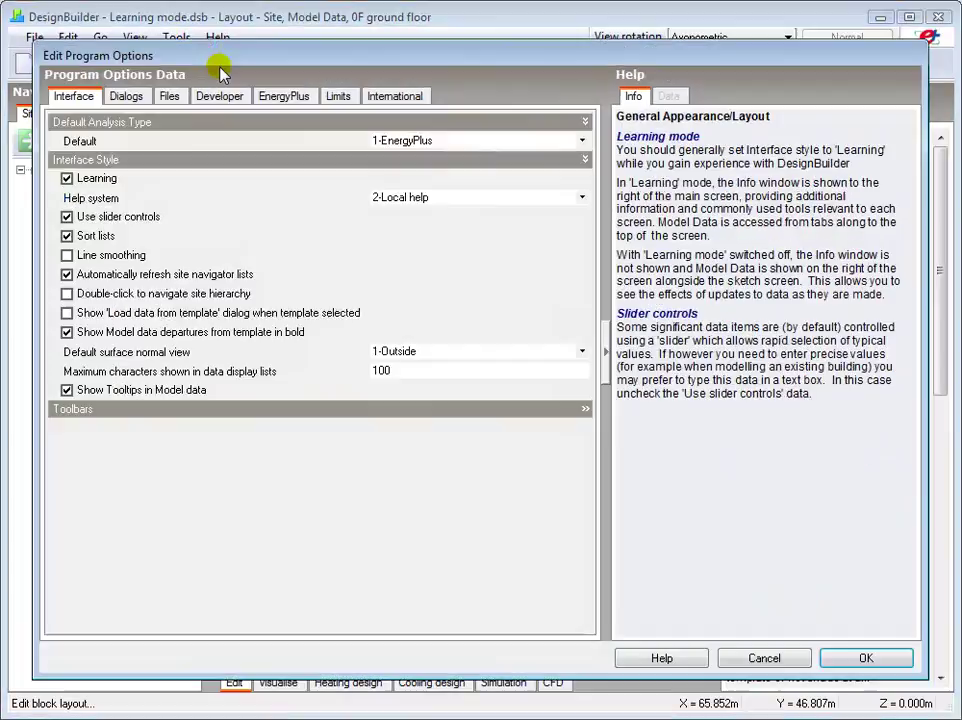
left_click(67, 179)
left_click(859, 659)
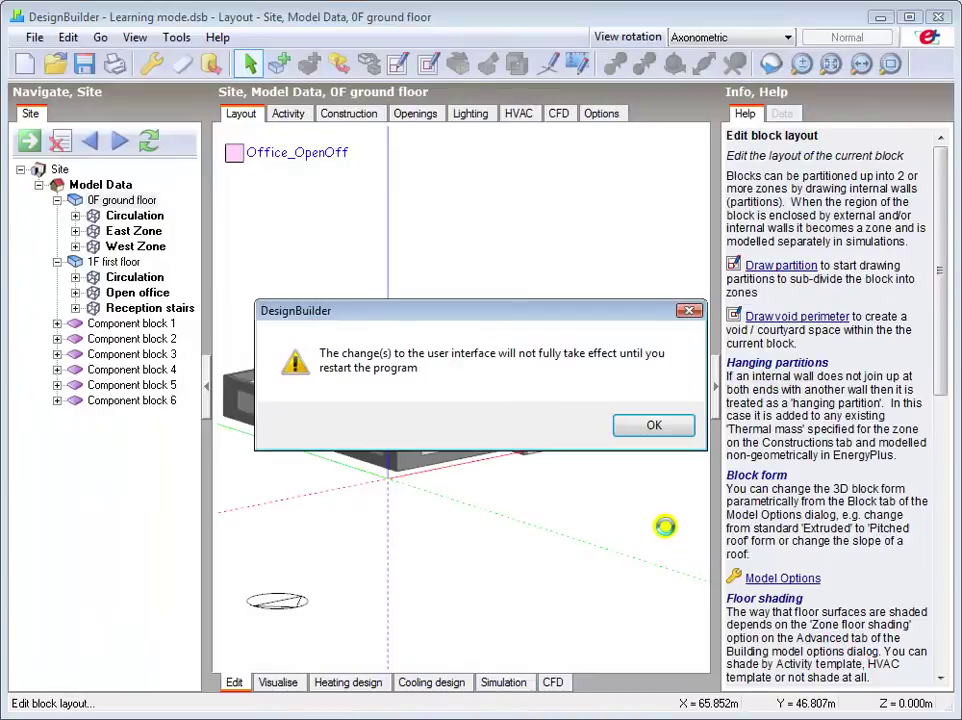
left_click(659, 430)
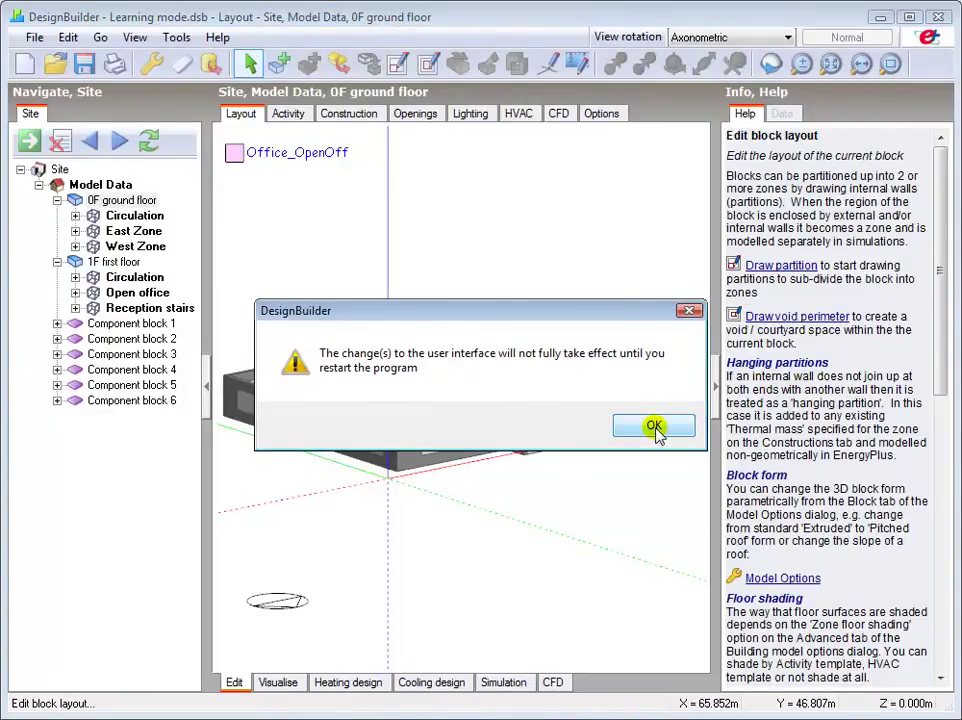
left_click(655, 428)
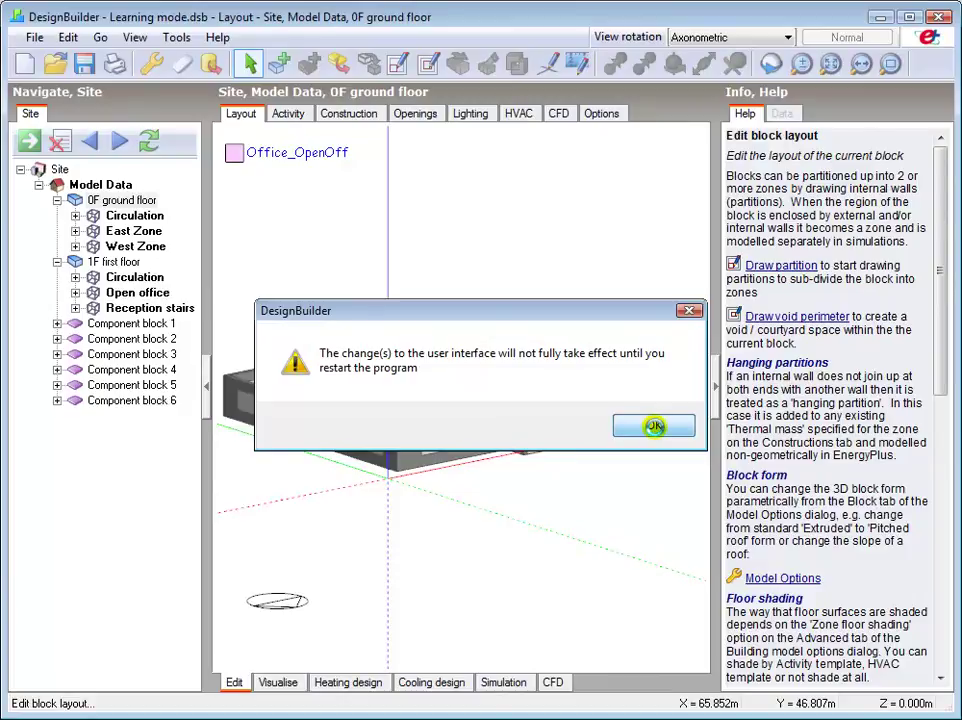
left_click(654, 427)
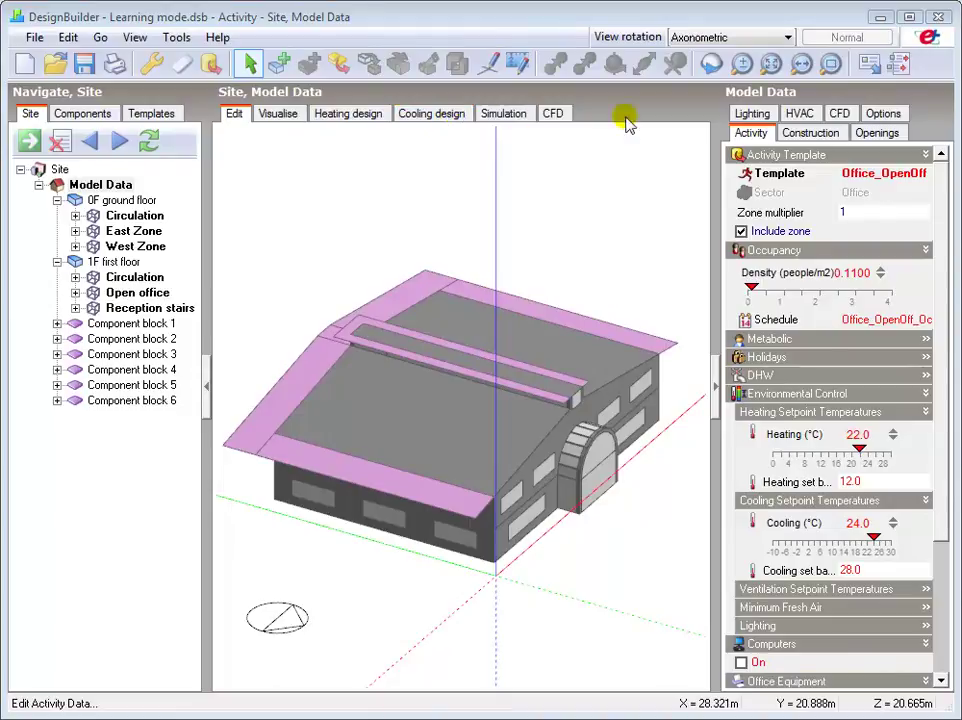
Drill from 0F ground floor into East Zone and its 32.363 m2 two-window wall
left_click(711, 63)
mouse_move(370, 306)
left_mouse_down()
mouse_move(574, 318)
mouse_move(618, 303)
left_mouse_up()
right_click(509, 371)
left_click(572, 376)
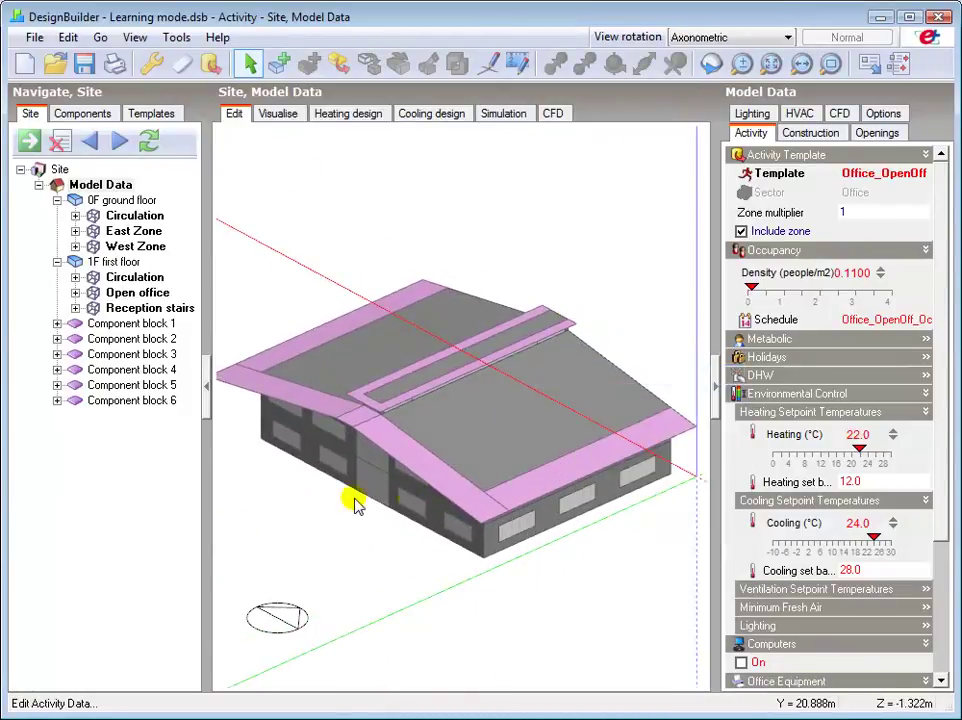
double_click(425, 509)
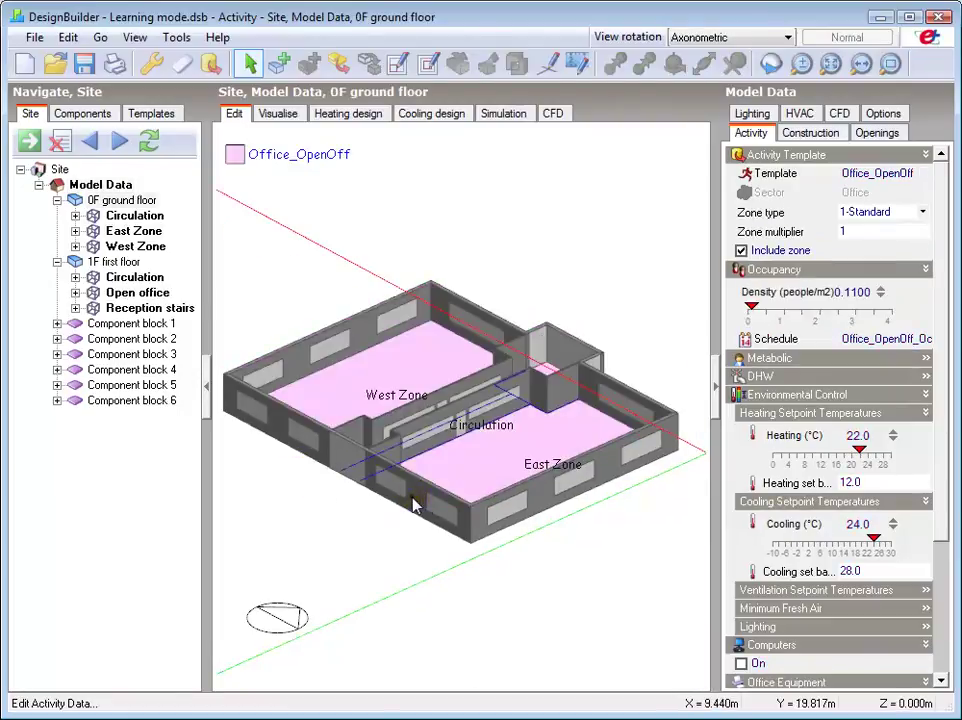
double_click(410, 505)
double_click(313, 483)
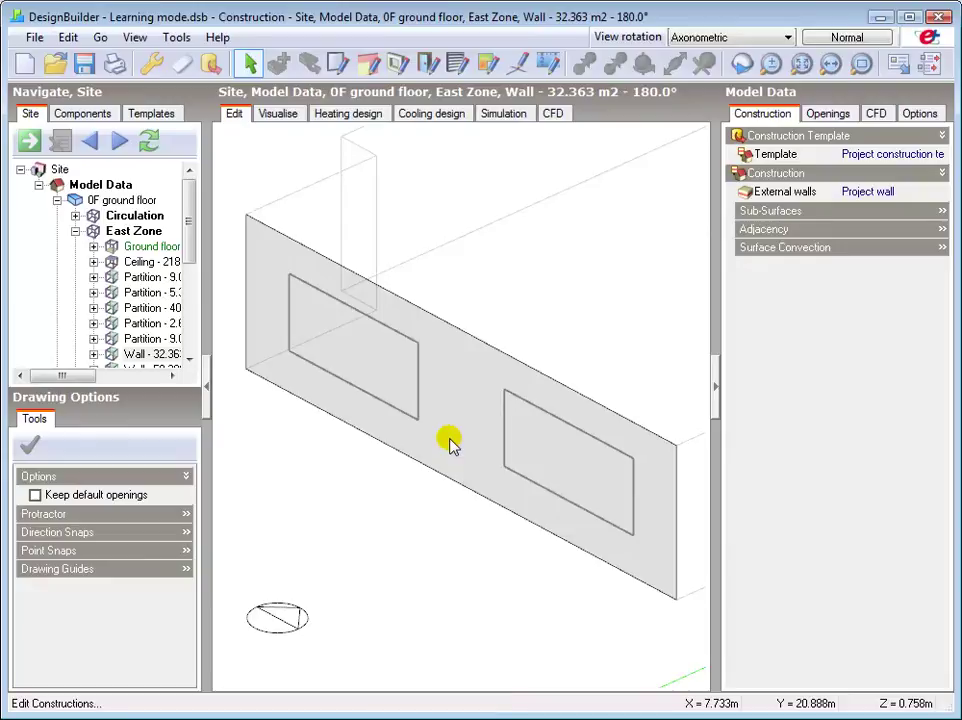
Set the wall's window local shading type to Overhang + sidefins (1m projection)
left_click(825, 114)
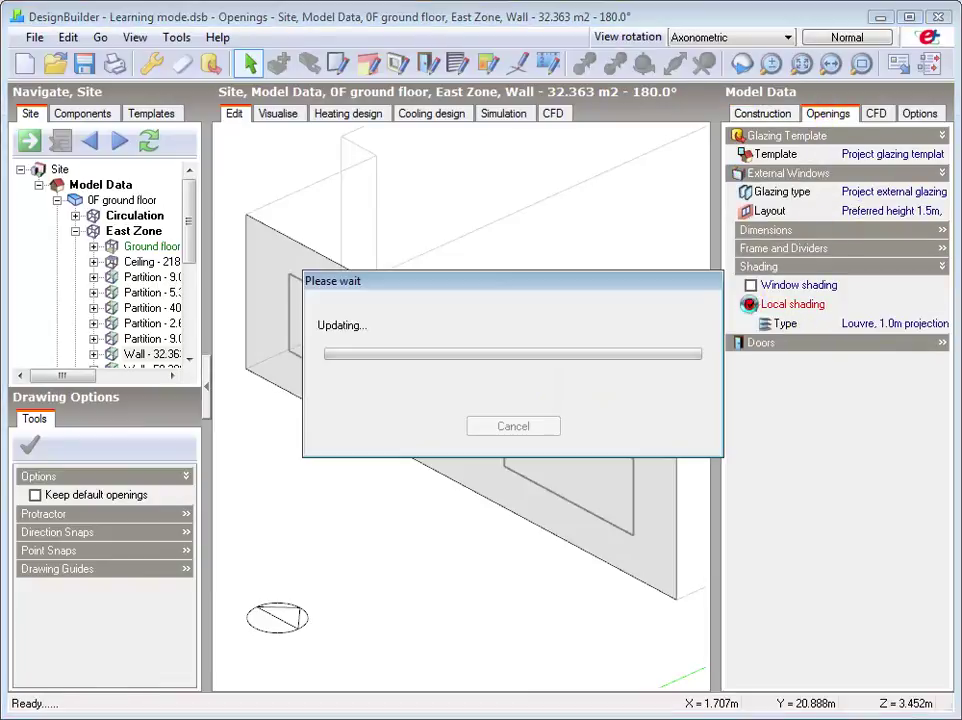
left_click(872, 326)
left_click(940, 324)
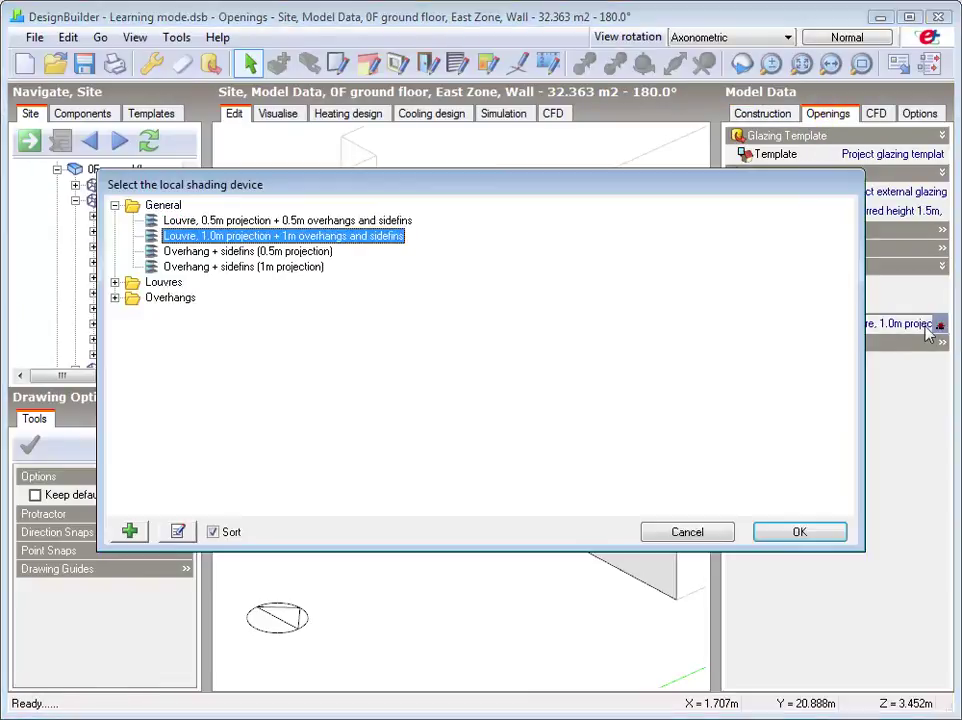
double_click(237, 267)
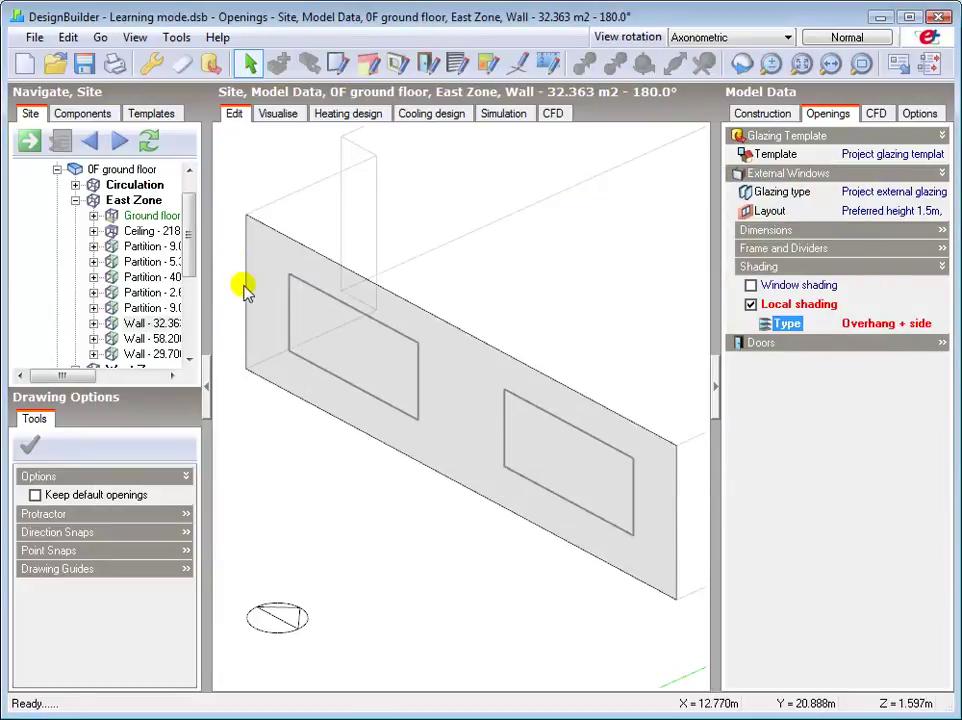
Navigate up from the East Zone wall through 0F ground floor to Model Data
left_click(120, 201)
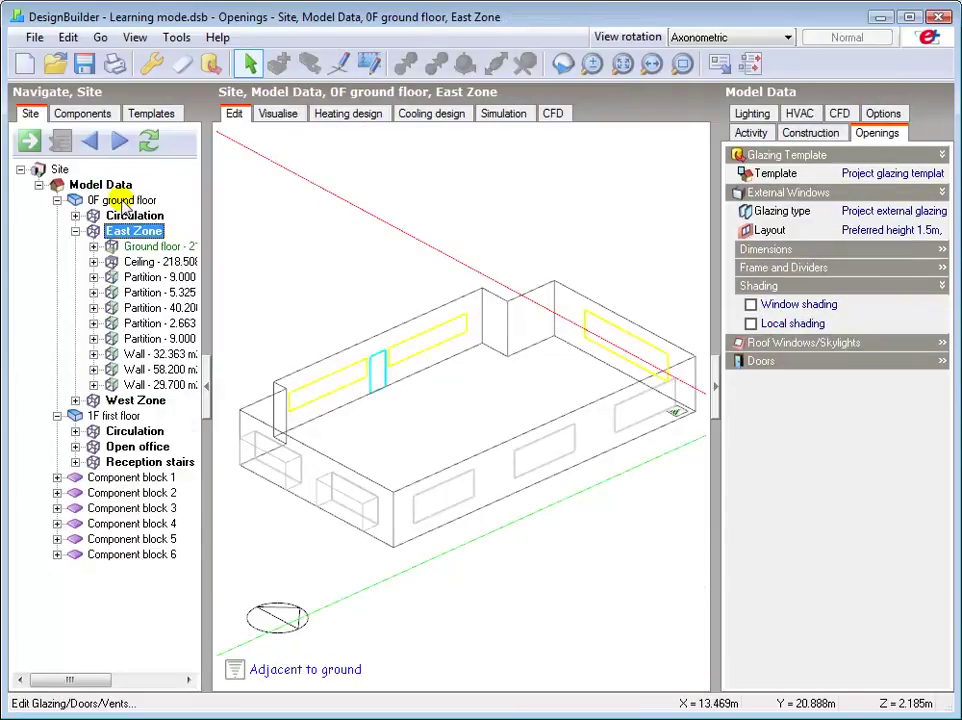
left_click(115, 201)
left_click(90, 187)
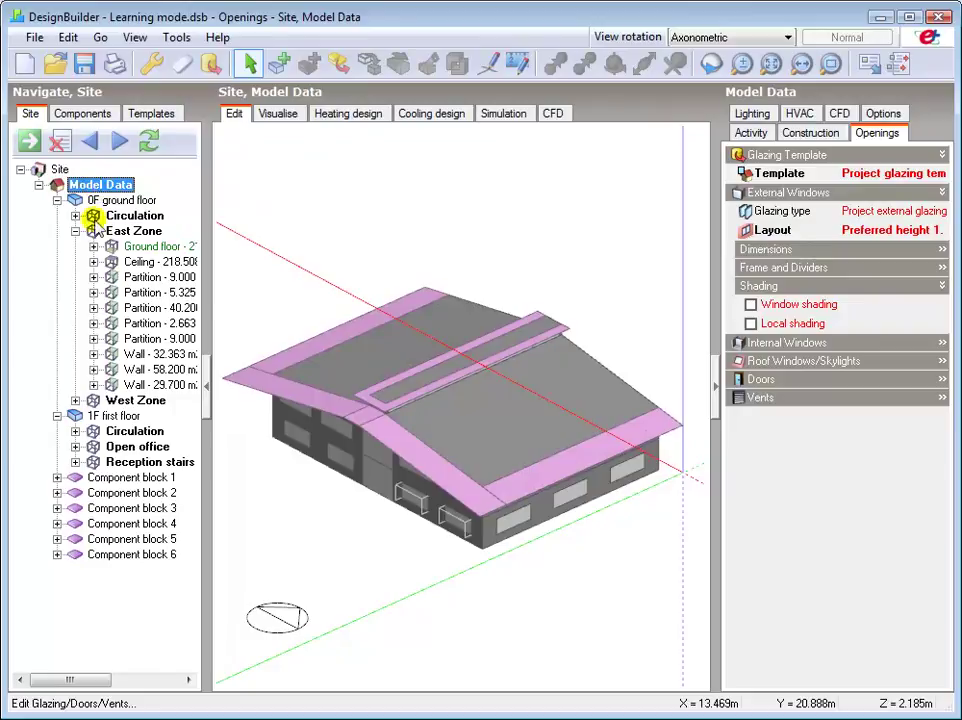
Enable Overhang + sidefins (1m projection) local shading on the West Zone ground floor wall
double_click(317, 453)
double_click(275, 423)
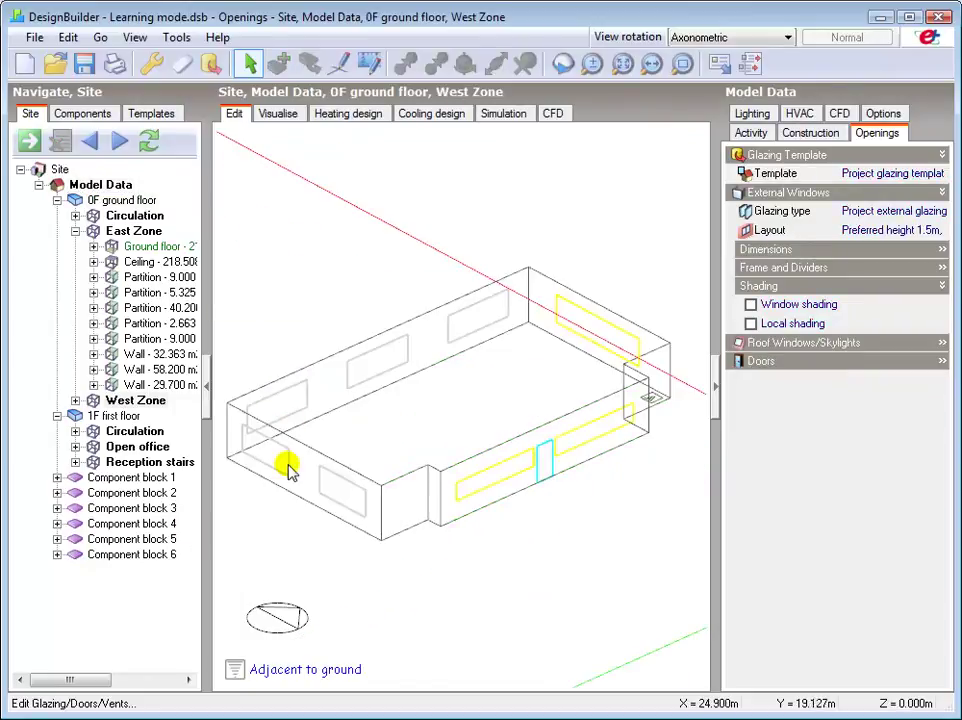
double_click(295, 472)
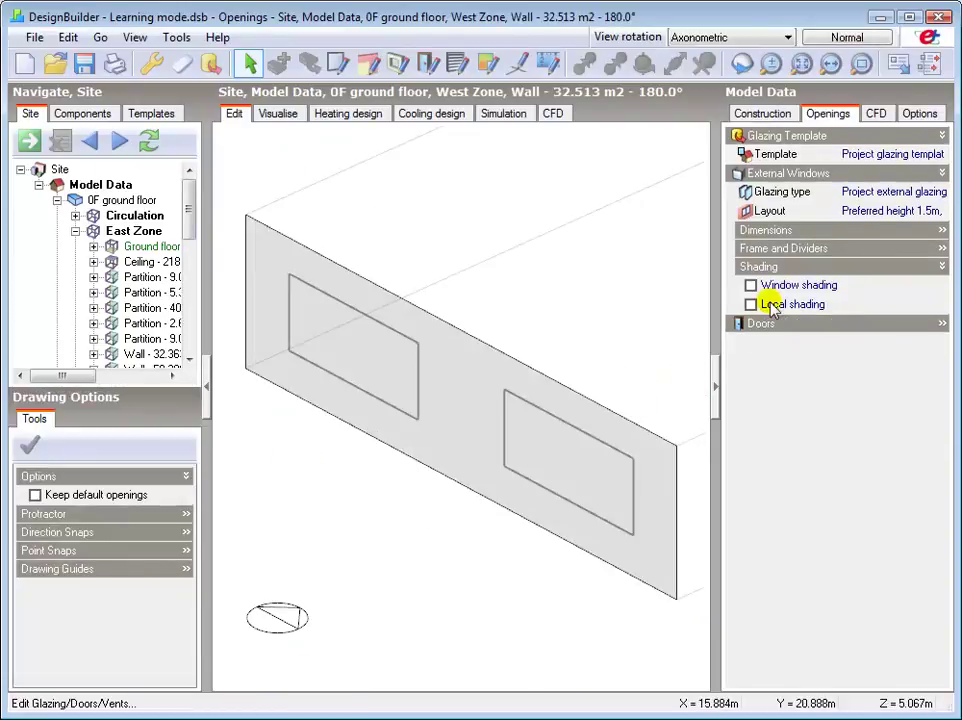
left_click(766, 305)
left_click(902, 324)
left_click(939, 325)
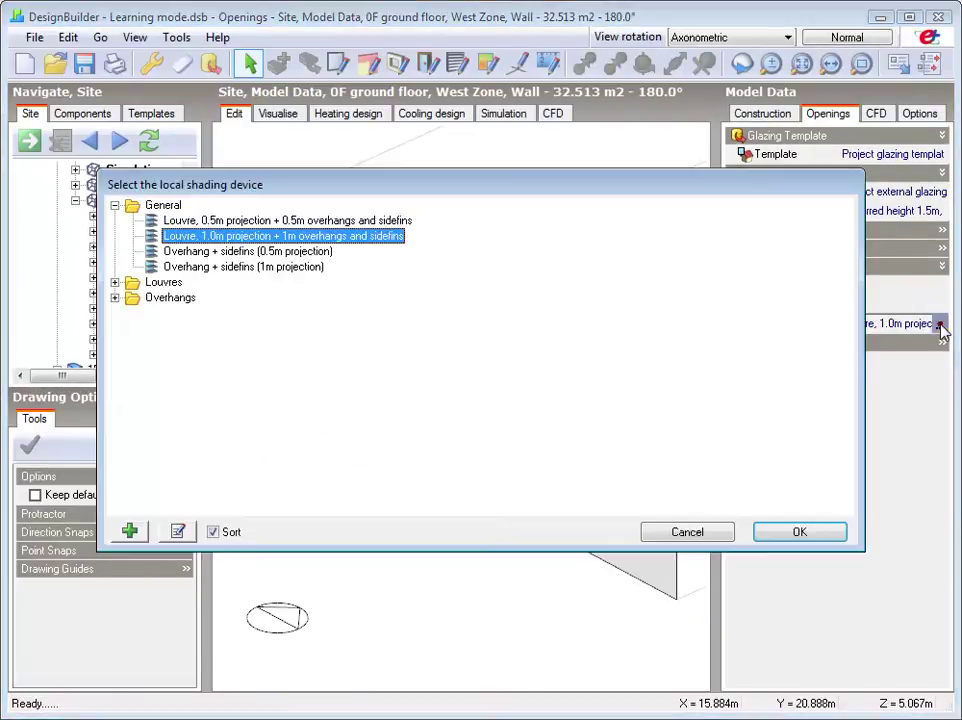
double_click(283, 266)
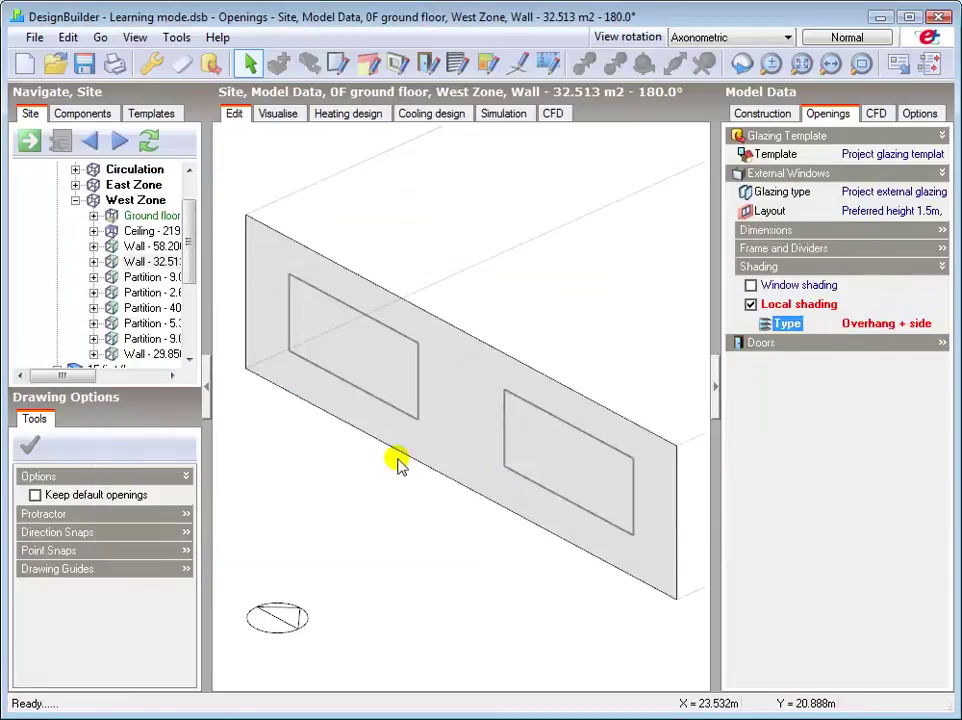
left_click_drag(187, 237, 188, 205)
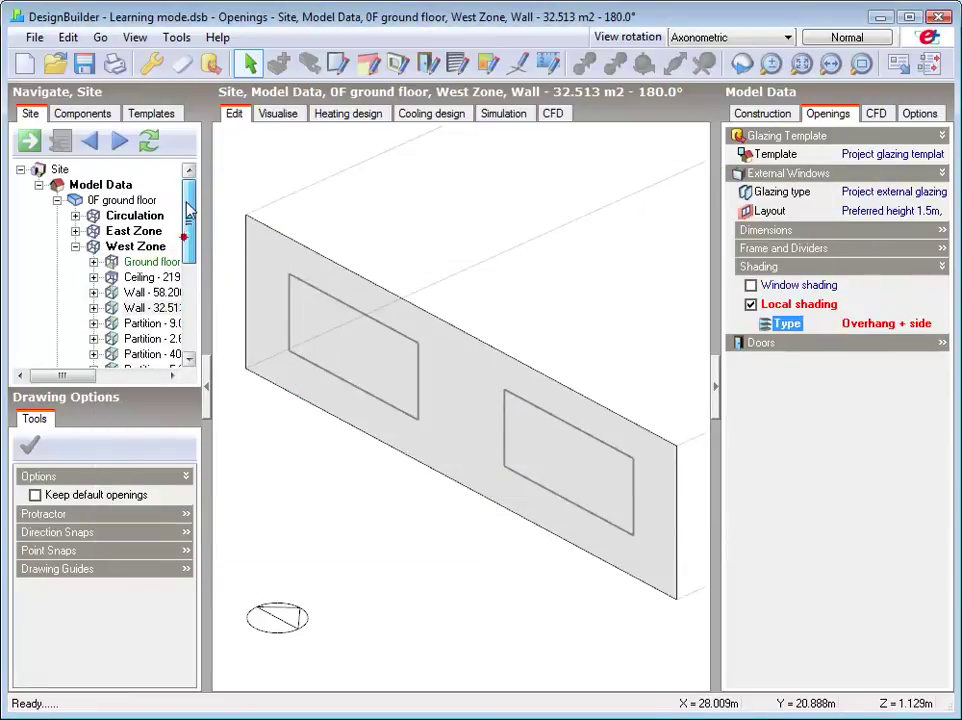
Return to Model Data and reset the view to the standard axonometric angle
left_click(112, 192)
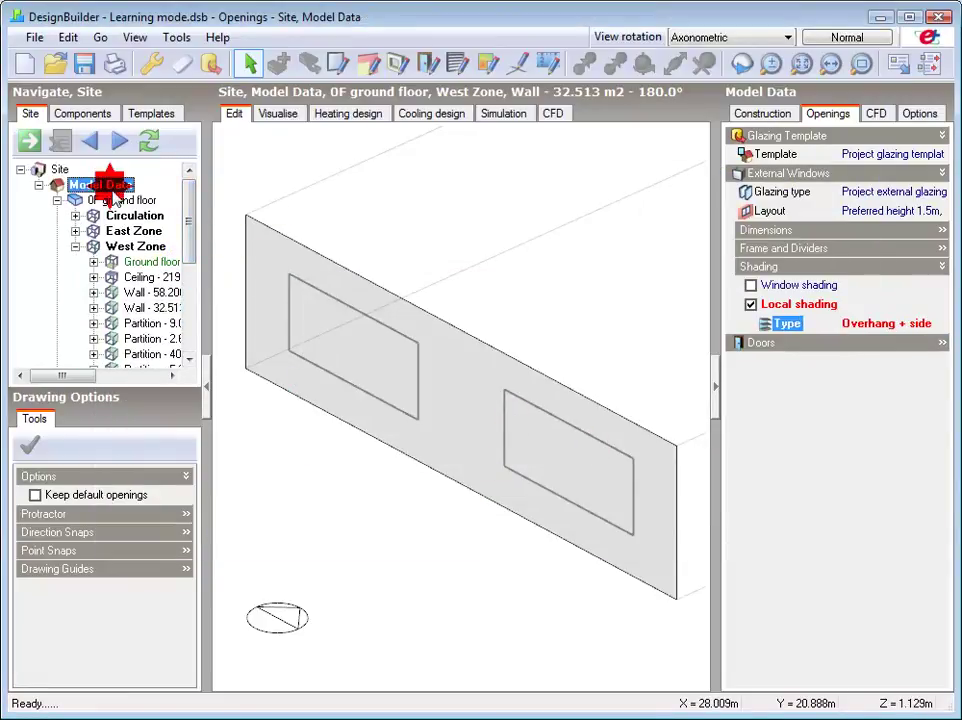
left_click(692, 40)
left_click(690, 112)
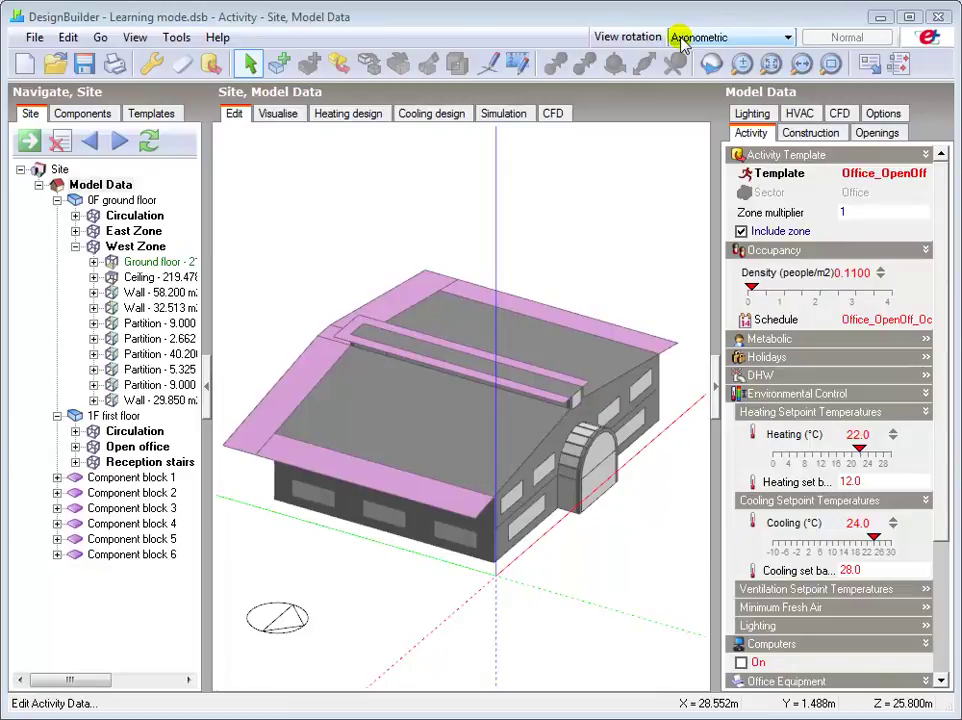
Assign render wall to the 35.352 m2 first-floor Open office wall, then return to Model Data
double_click(540, 477)
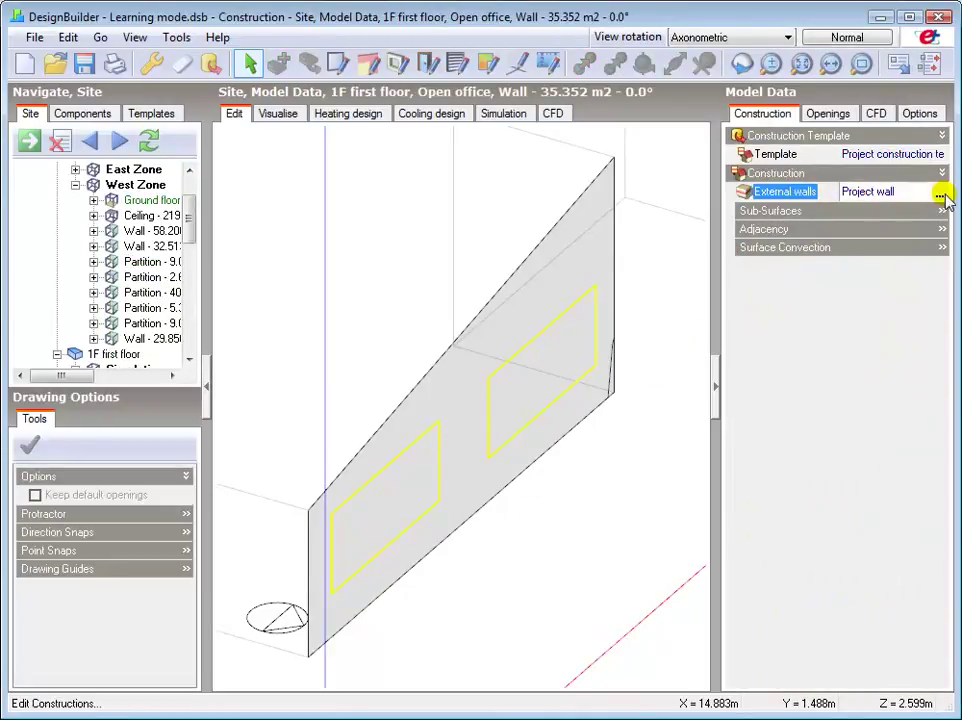
left_click(939, 193)
double_click(140, 436)
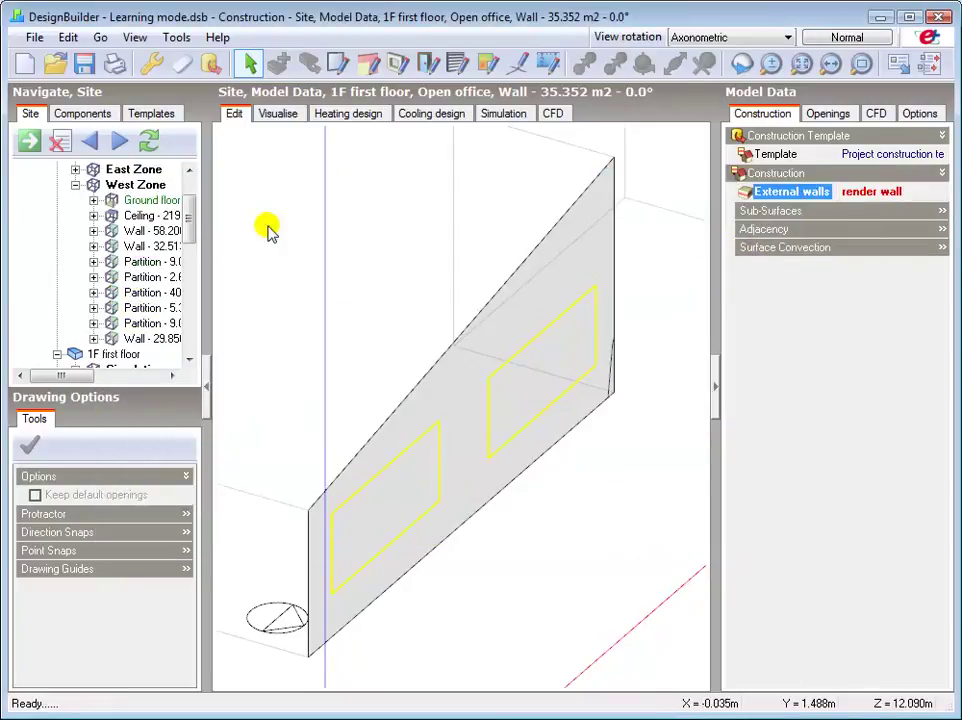
scroll(186, 231, "up", 3)
left_click(100, 185)
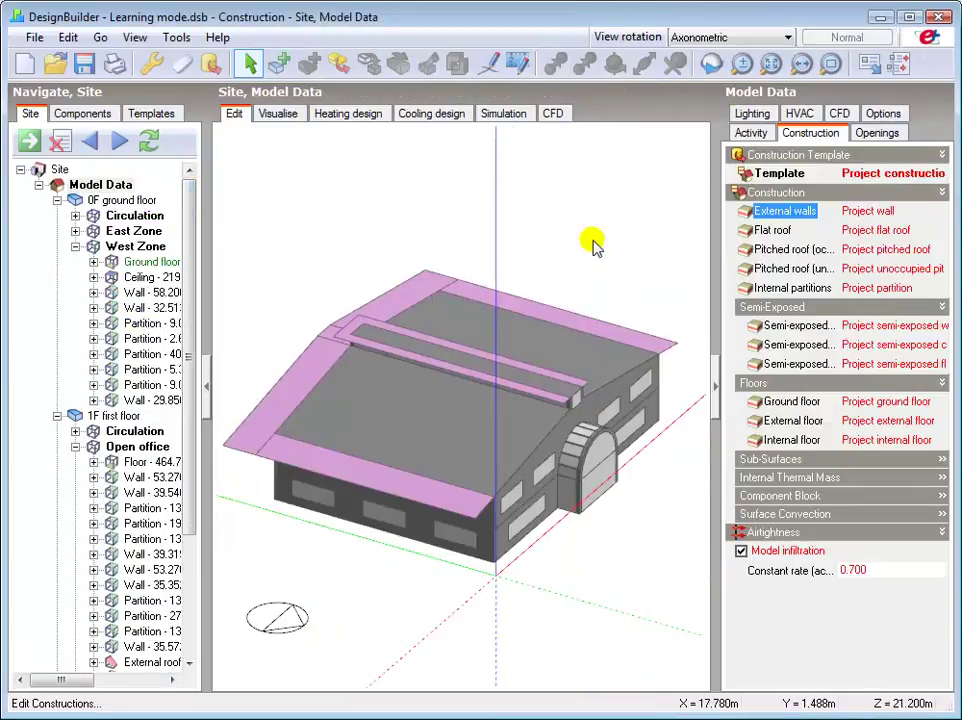
Assign render wall to a second first-floor Open office wall
double_click(612, 418)
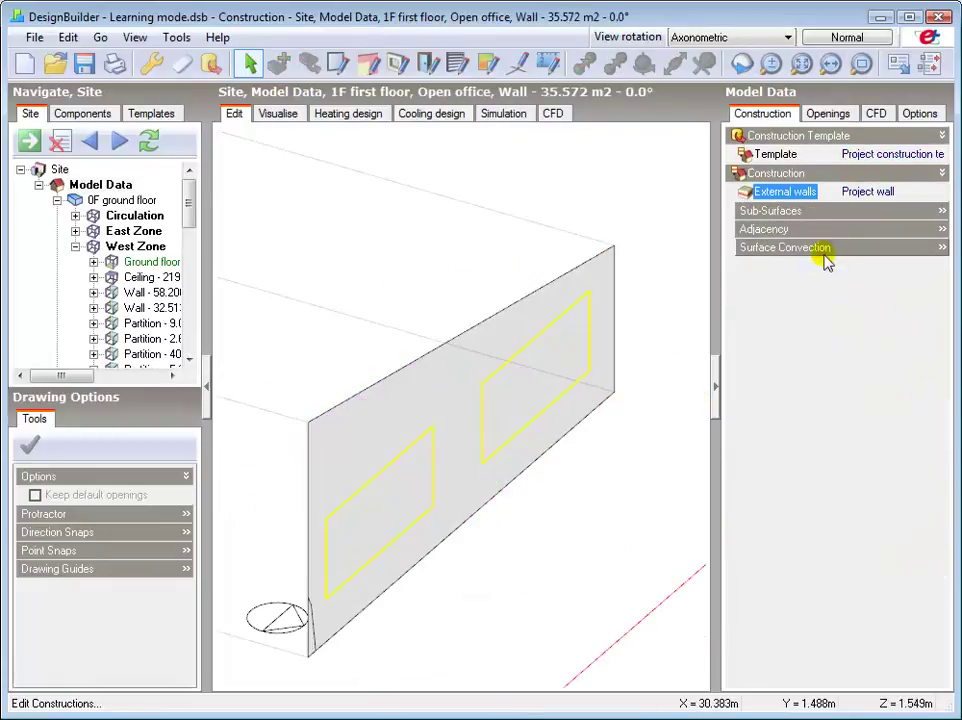
left_click(875, 195)
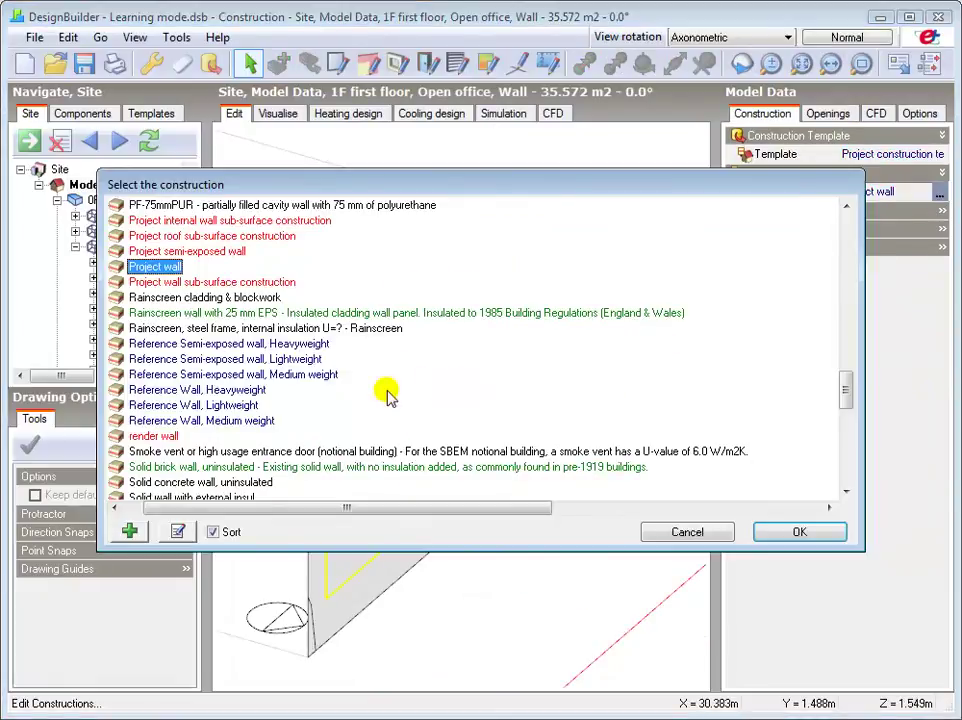
double_click(158, 437)
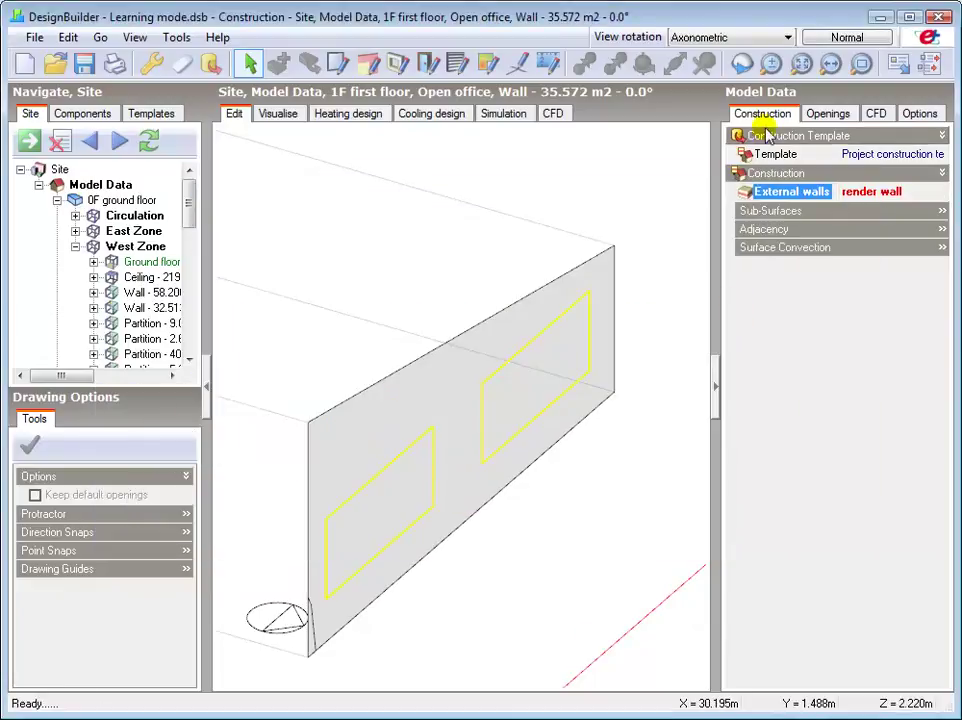
left_click(115, 186)
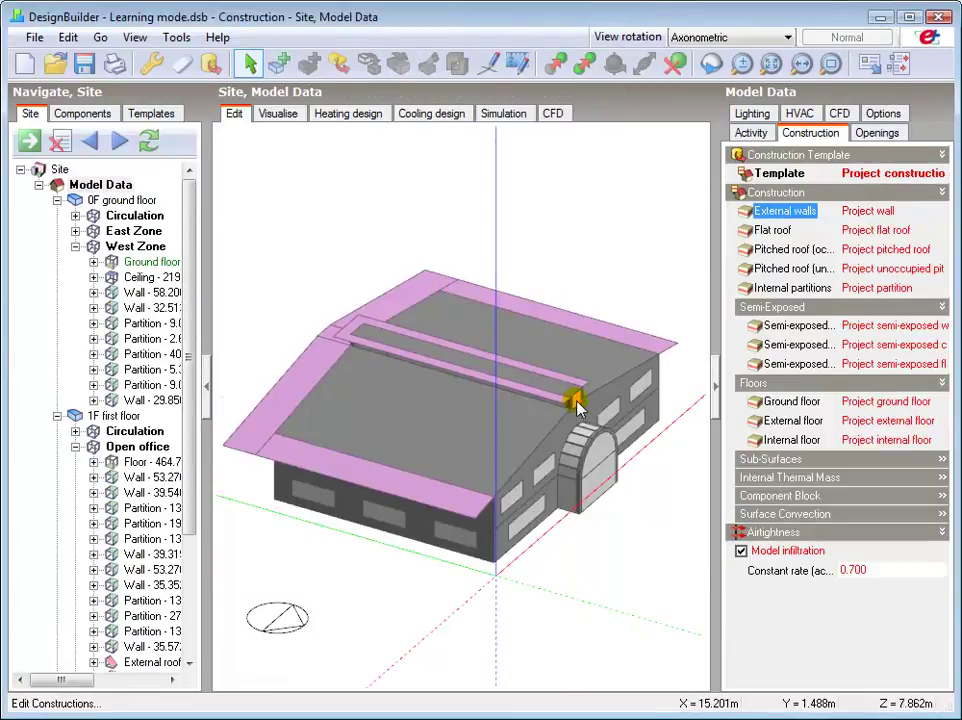
Assign render wall to the 16.145 m2 Reception stairs wall, then return to Model Data
double_click(575, 401)
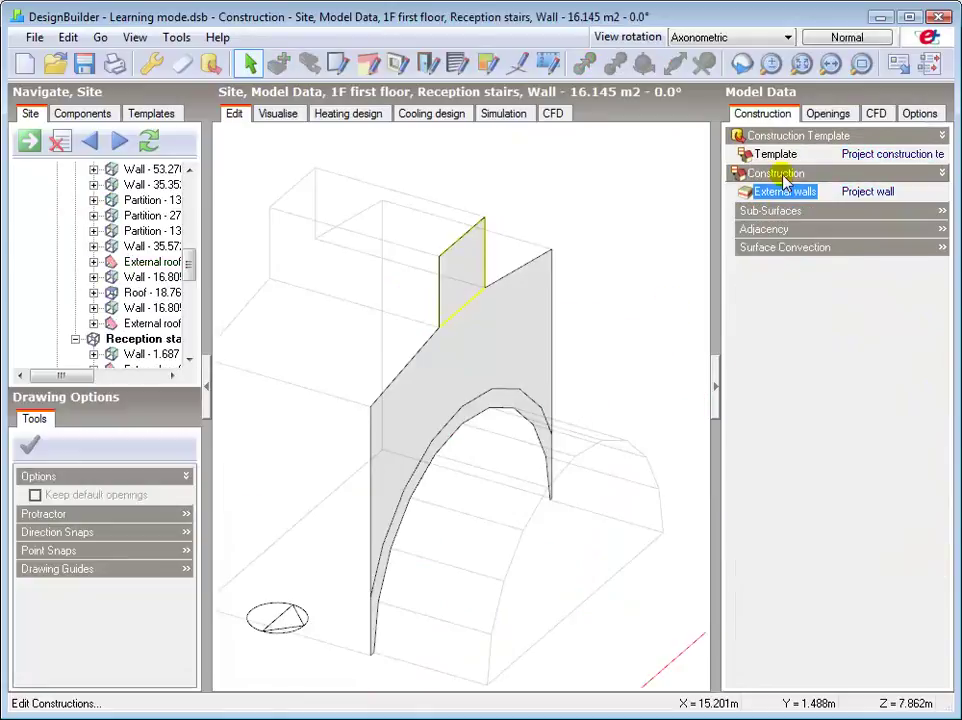
left_click(862, 198)
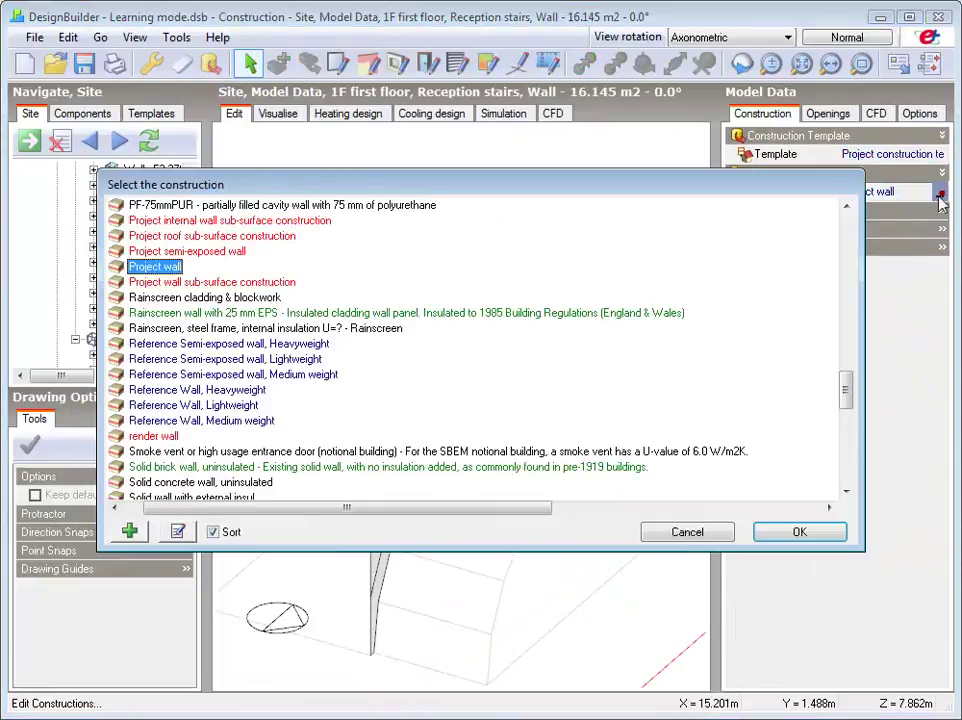
left_click(155, 436)
double_click(133, 433)
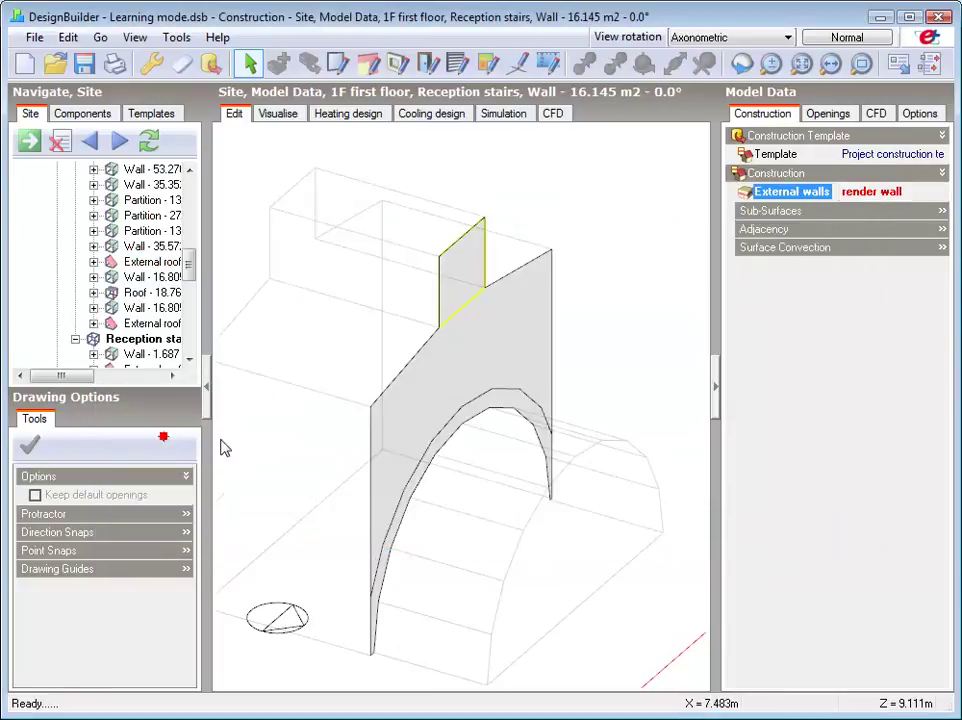
left_click(187, 265)
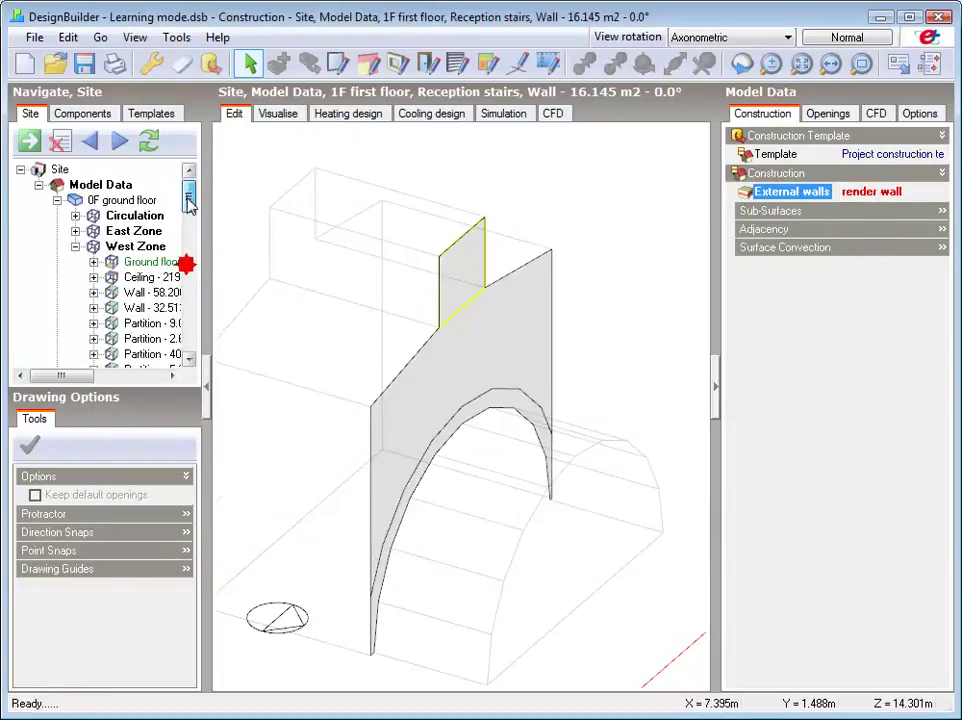
left_click(100, 185)
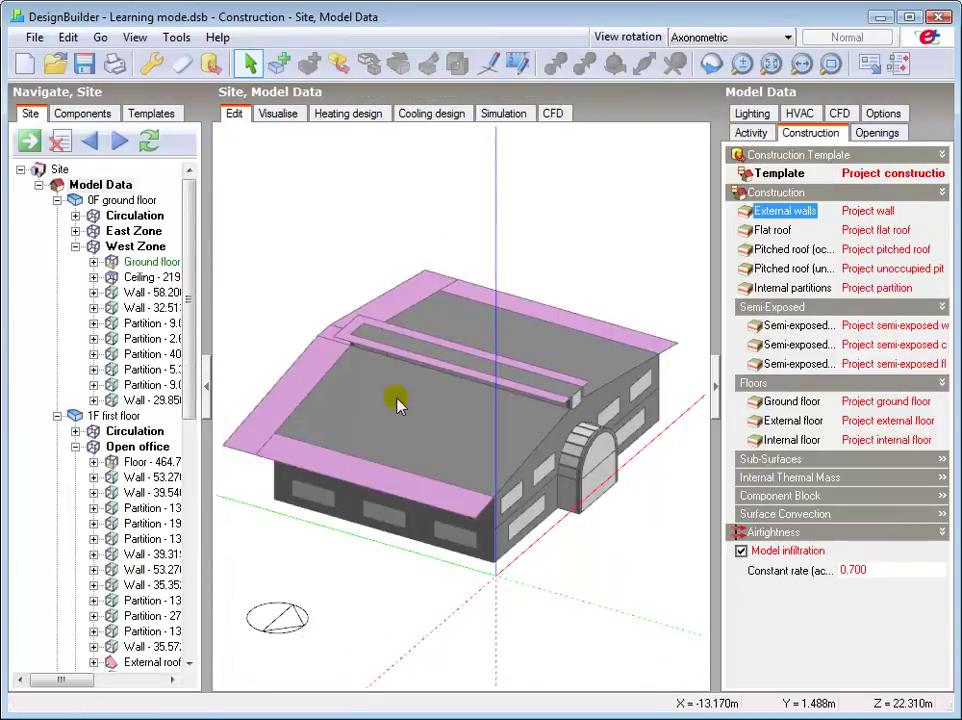
Render the model with shadows in Visualise and orbit toward the front entrance
left_click(279, 115)
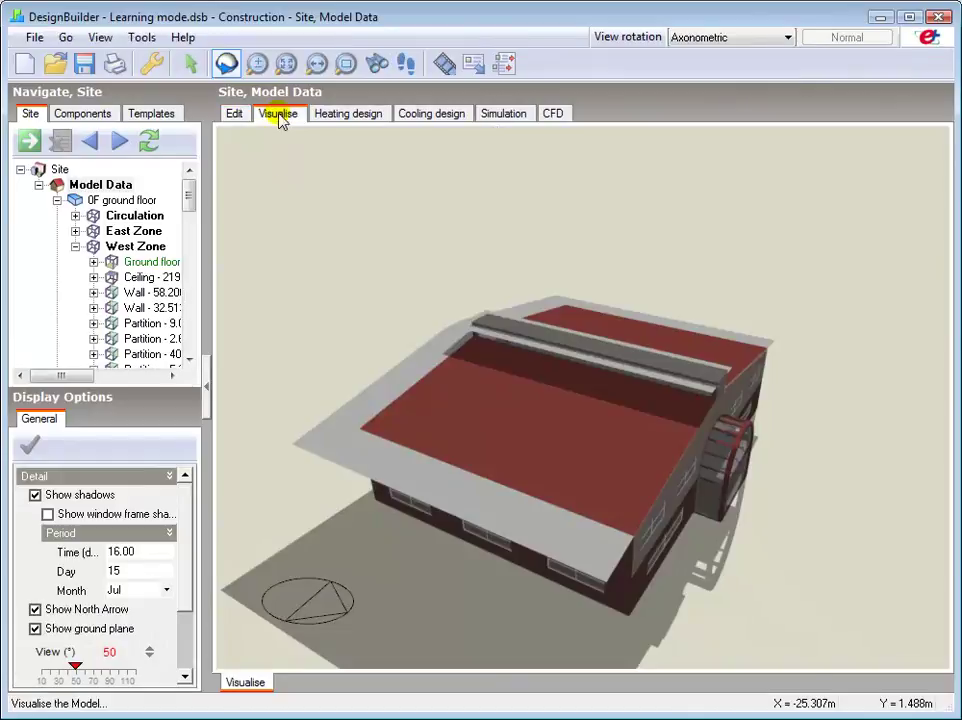
left_click_drag(698, 560, 579, 445)
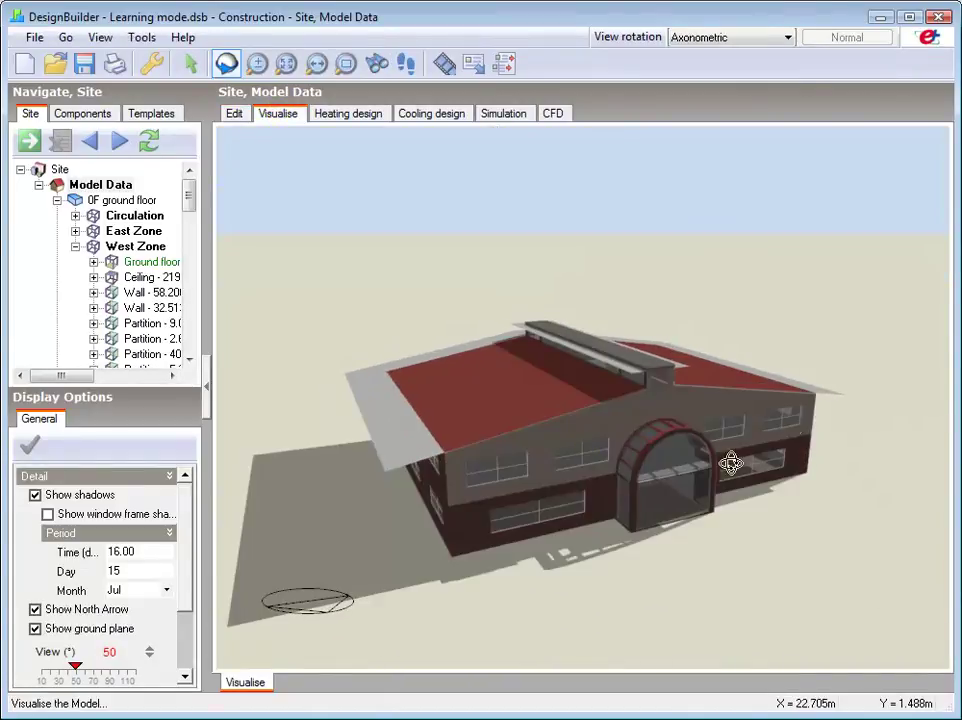